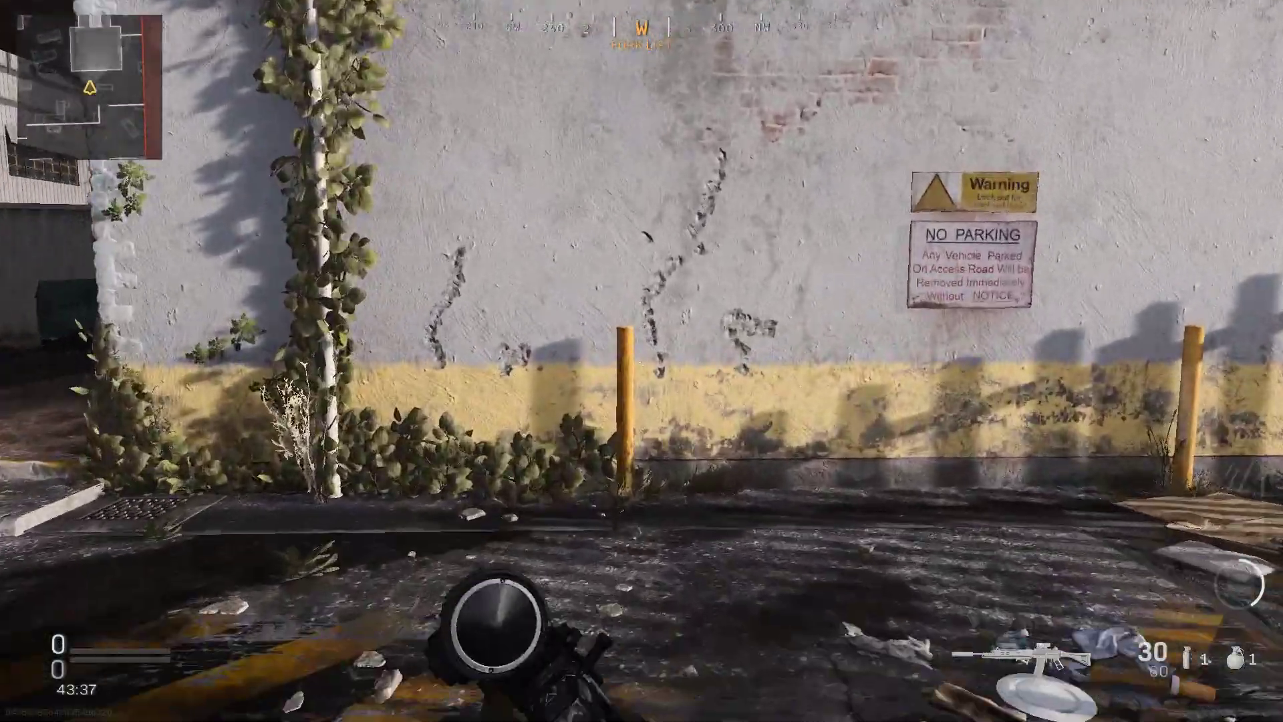
# Inspect the Muzzle, Barrel, Optic, Underbarrel and Rear Grip attachments on the NO RECOIL 2 rifle in Gunsmith.
pyautogui.press('w')
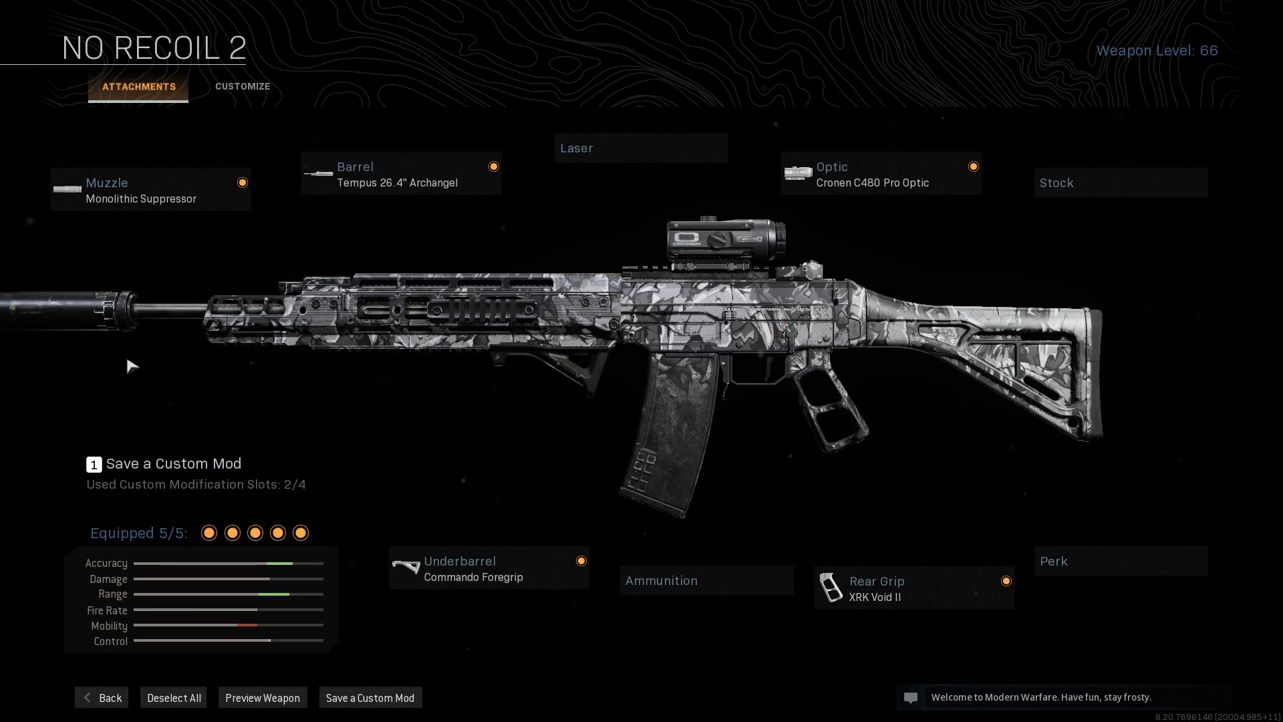
pyautogui.click(194, 200)
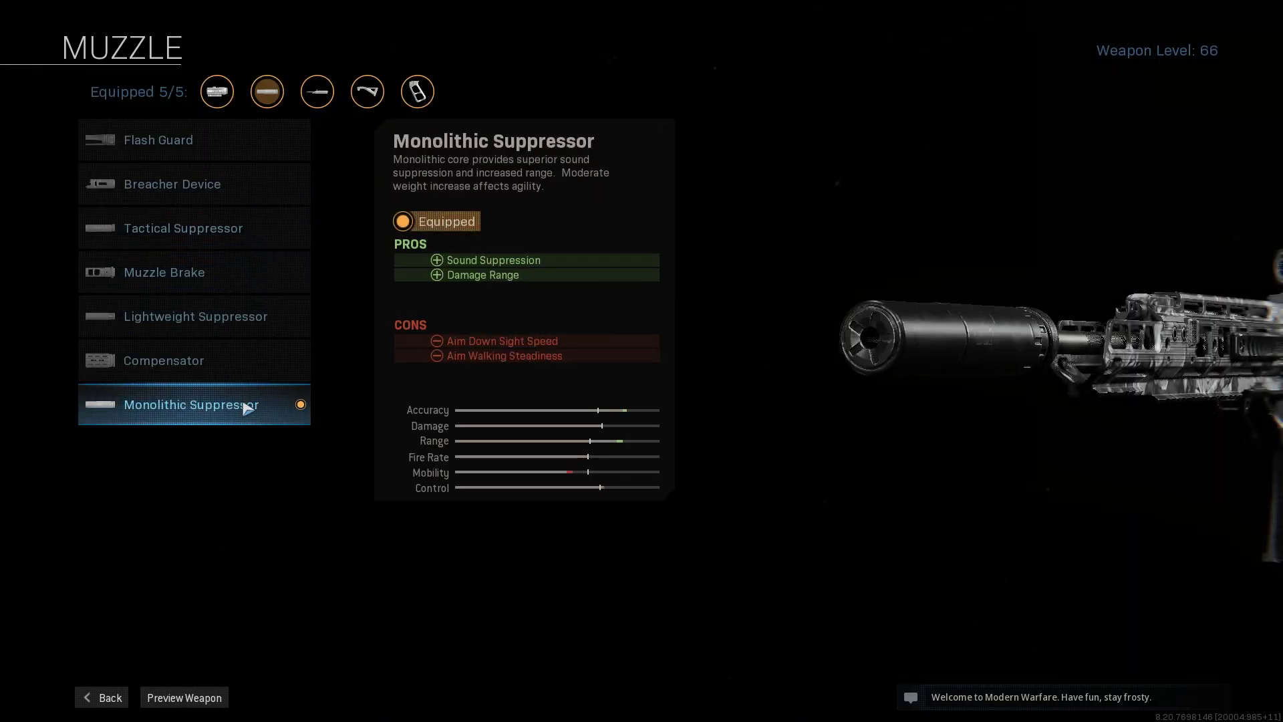
pyautogui.click(116, 699)
pyautogui.click(402, 191)
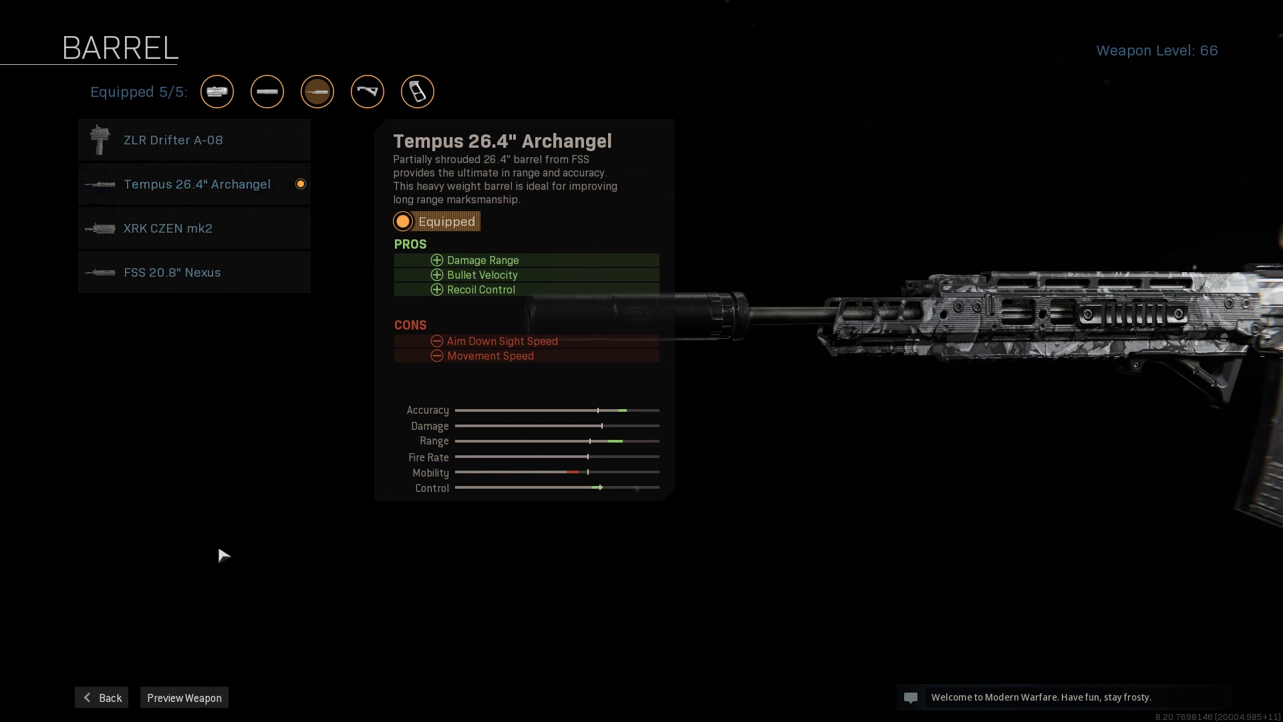
pyautogui.click(107, 697)
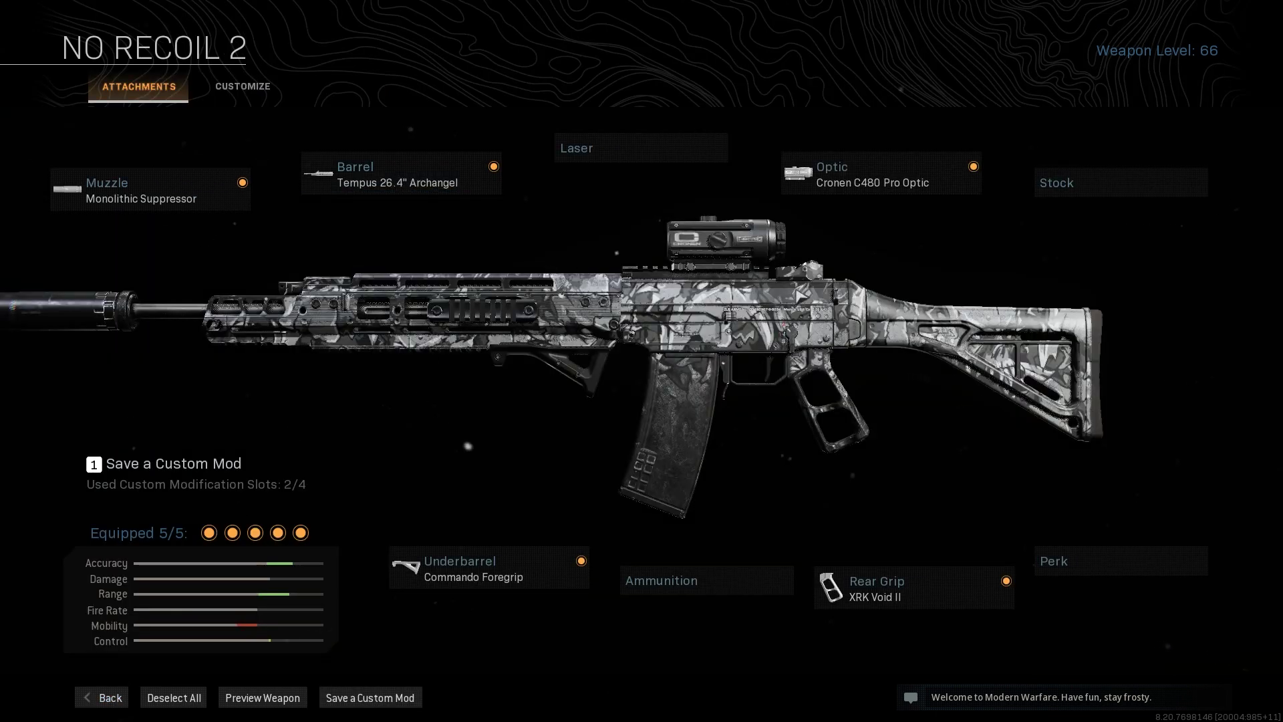
pyautogui.click(802, 190)
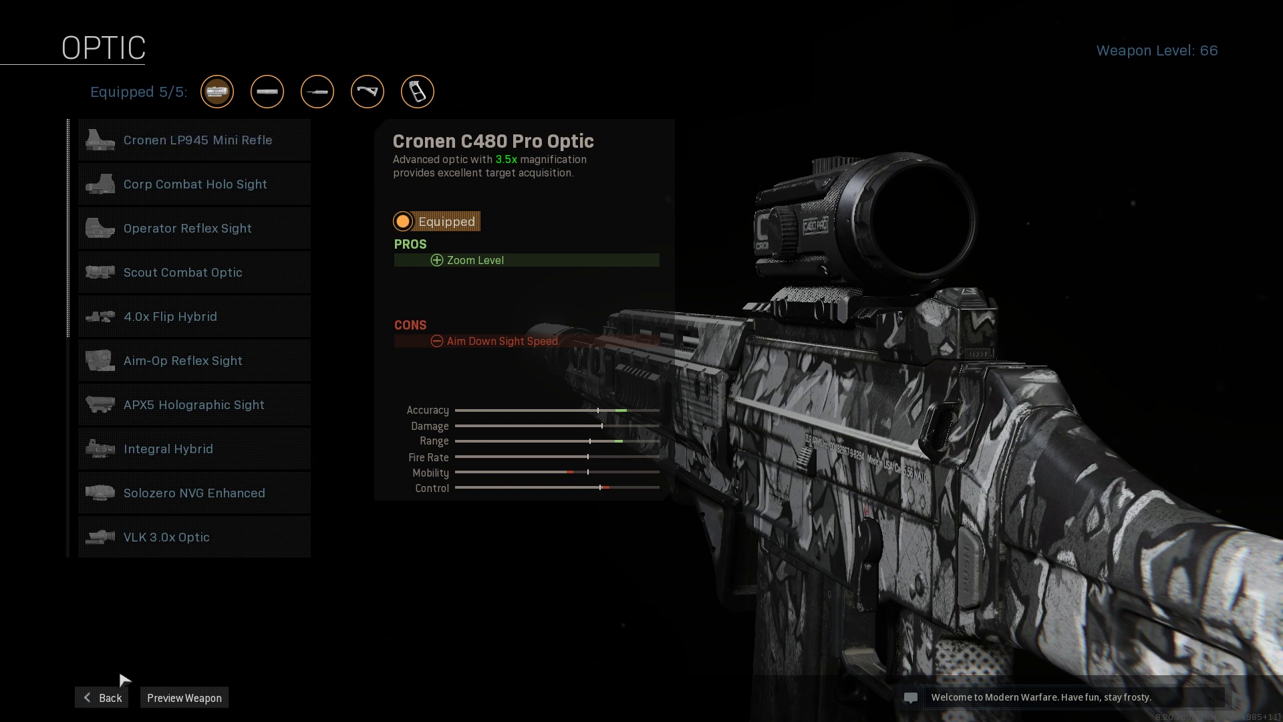
pyautogui.click(101, 696)
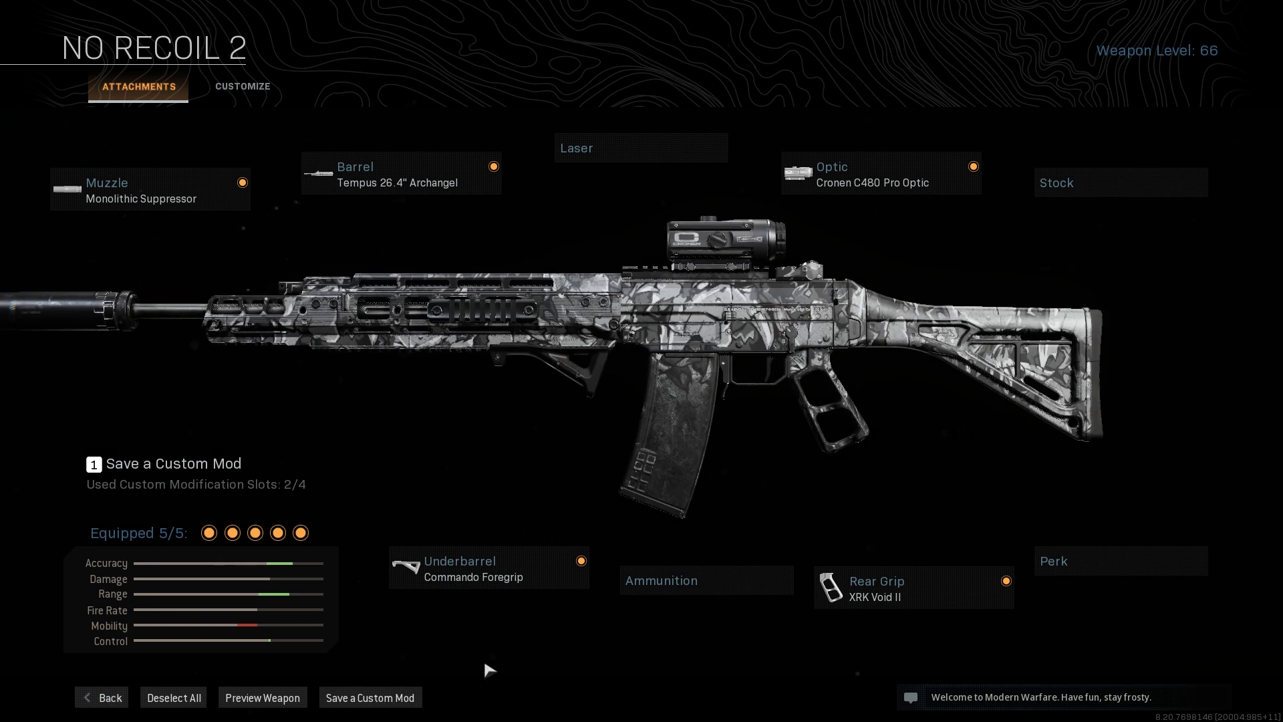
pyautogui.click(494, 565)
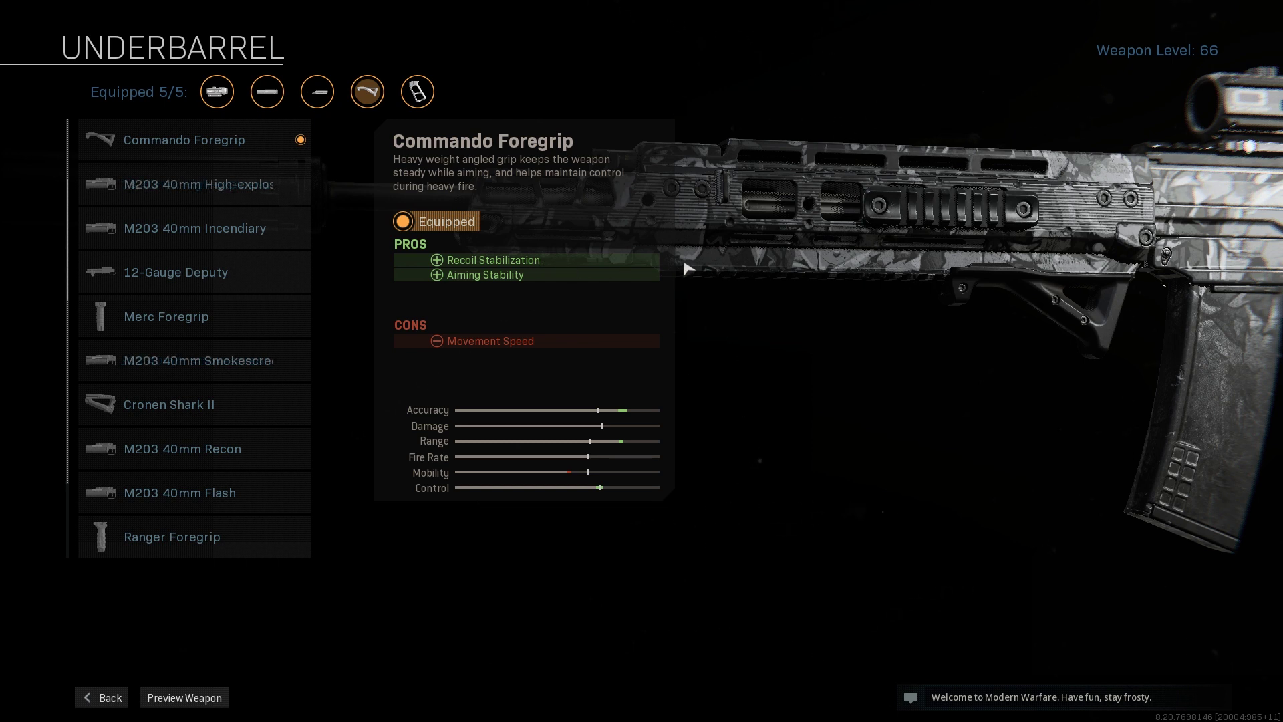
pyautogui.click(117, 696)
pyautogui.click(962, 596)
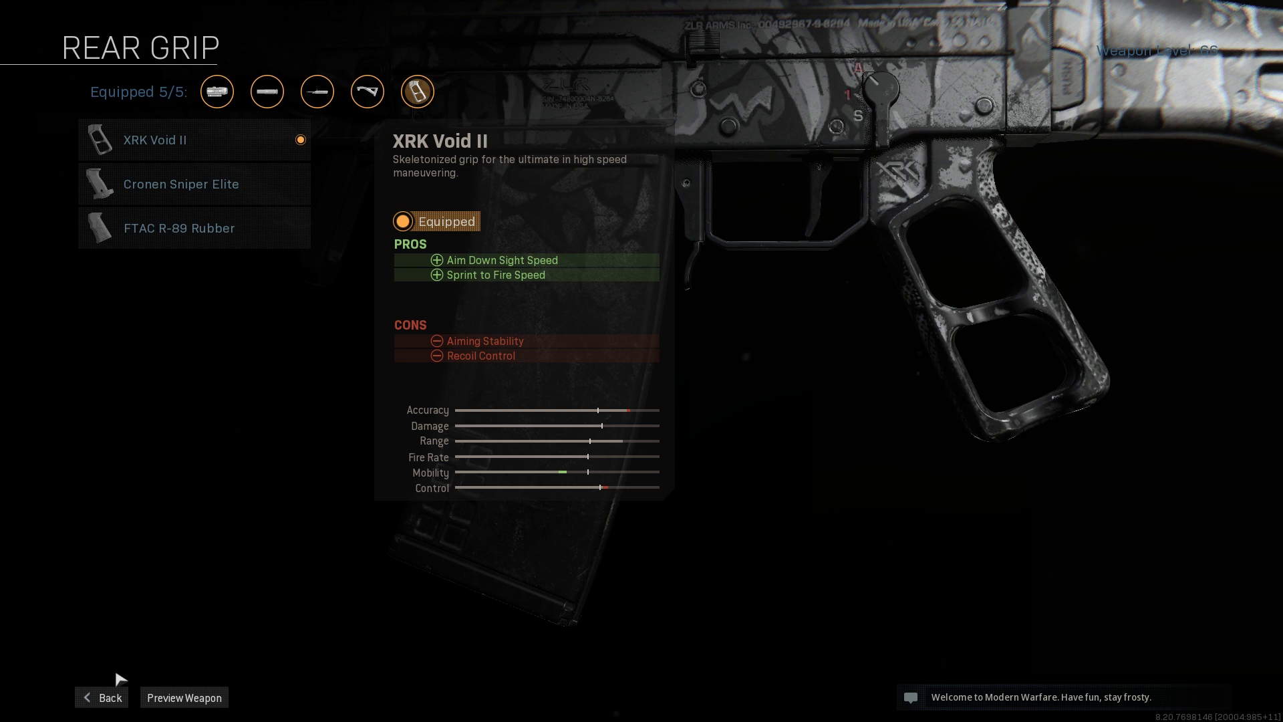
pyautogui.click(112, 699)
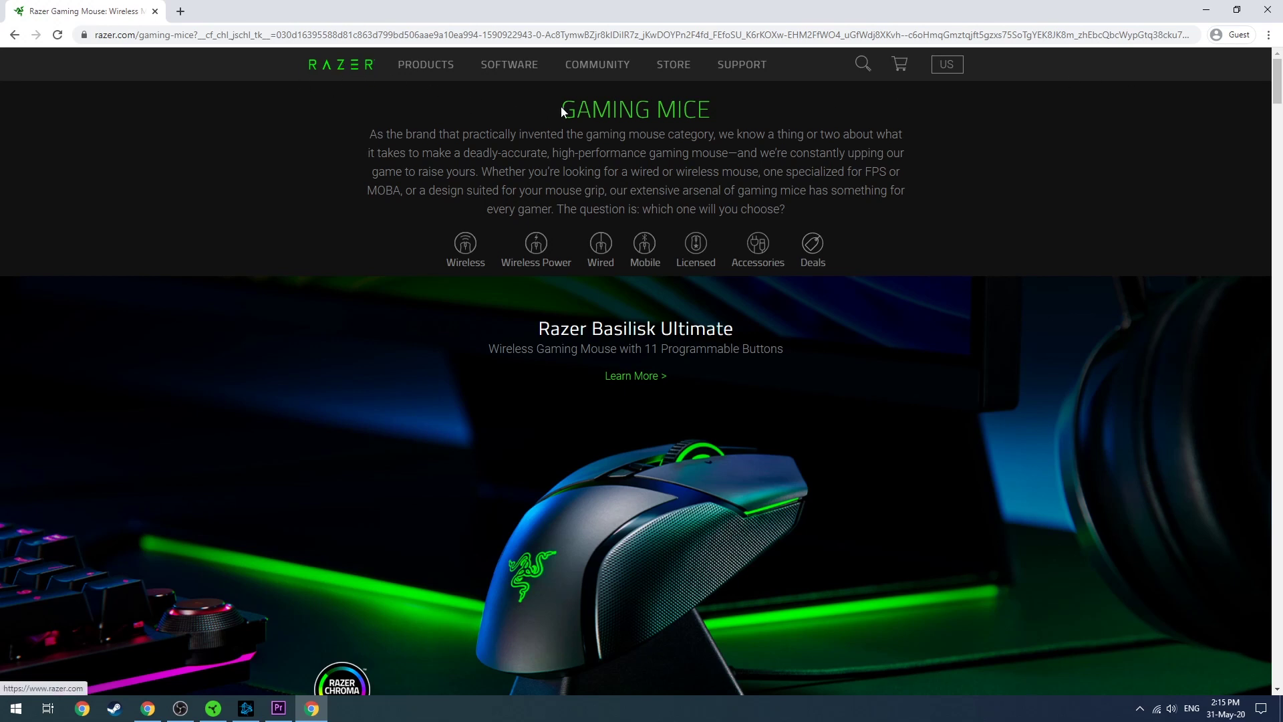
# Browse the wireless and wired mice on Razer's Gaming Mice page, then switch to Razer Synapse.
pyautogui.scroll(-2, 1041, 338)
pyautogui.scroll(-10, 1041, 338)
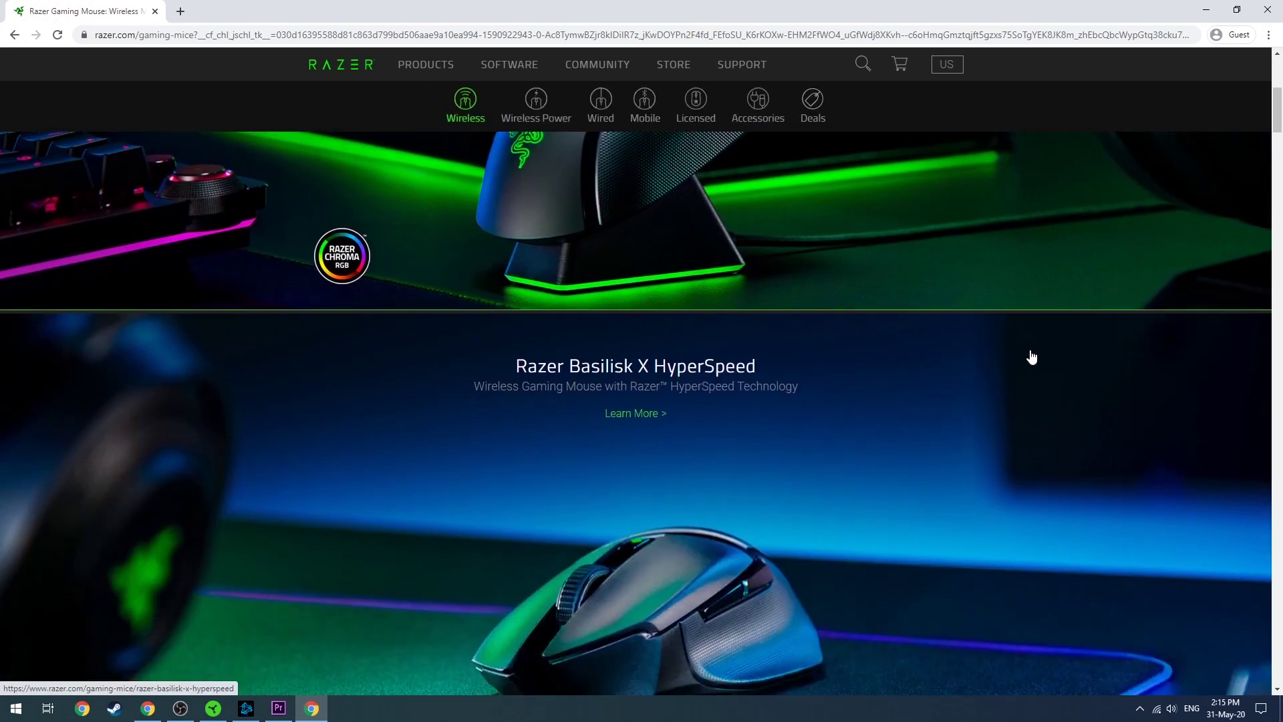
pyautogui.scroll(-7, 1031, 359)
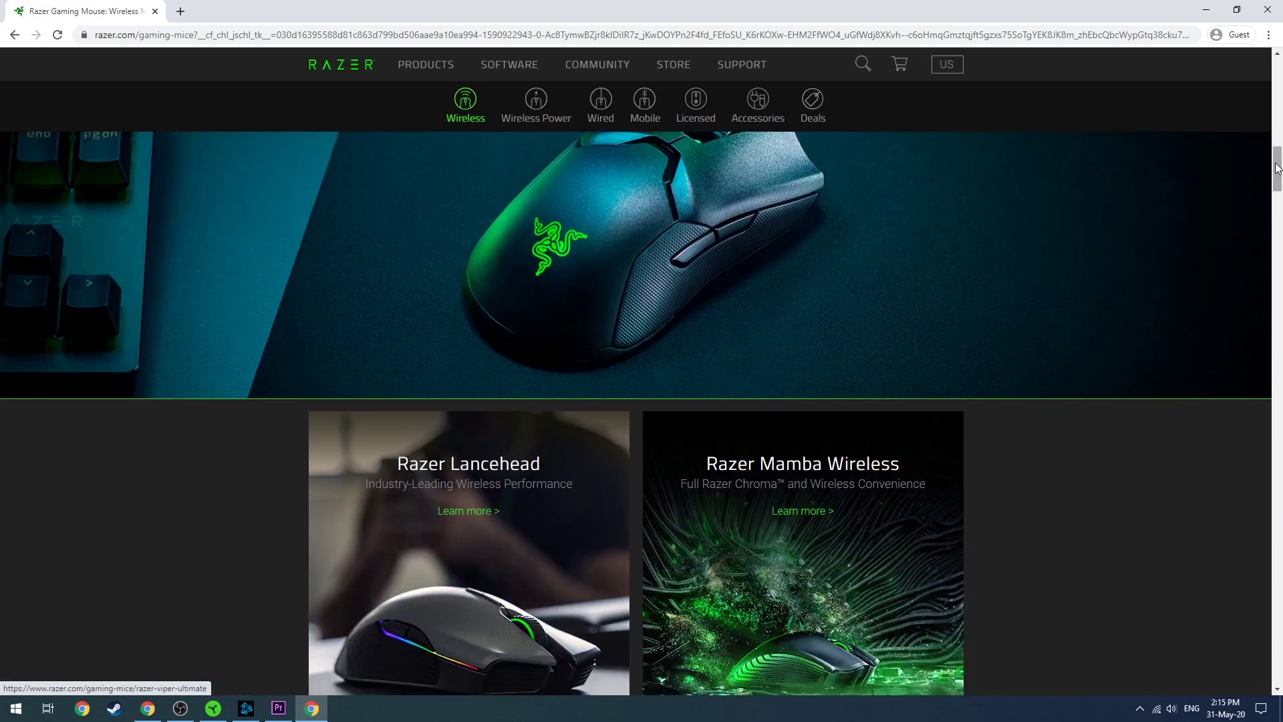
pyautogui.scroll(-1, 1277, 173)
pyautogui.moveTo(1277, 173); pyautogui.dragTo(1275, 344)
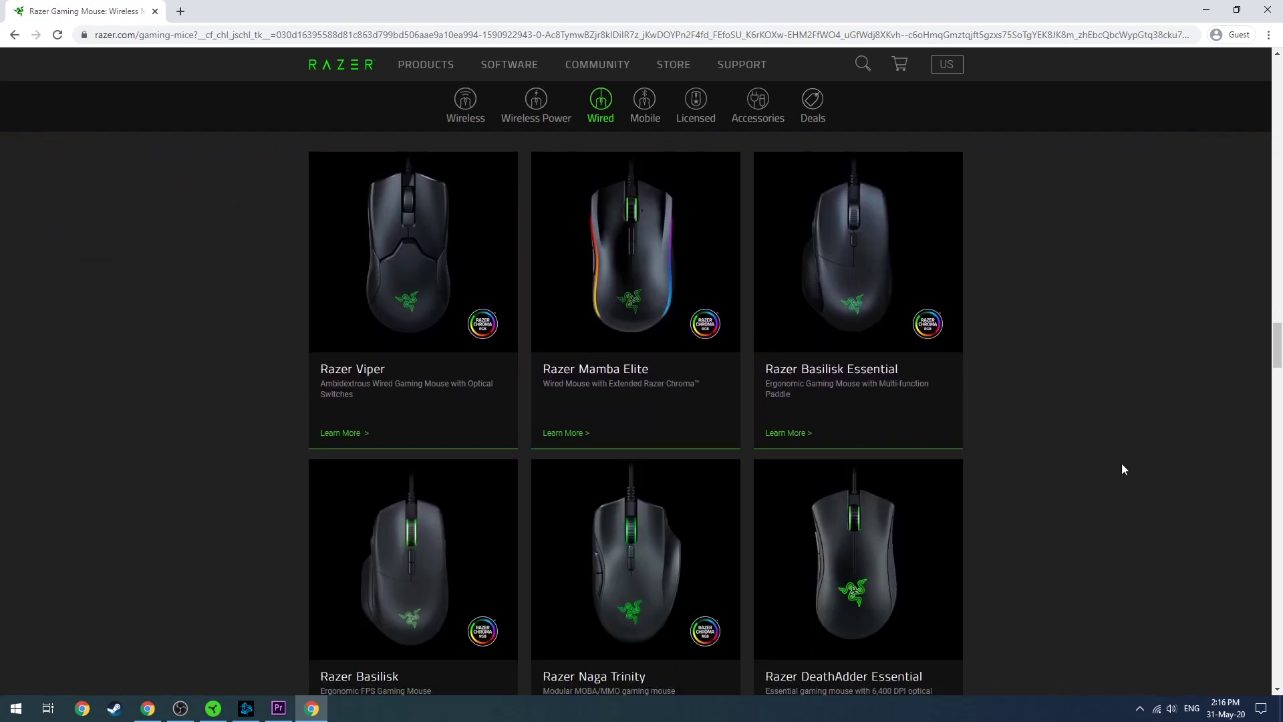
pyautogui.click(180, 709)
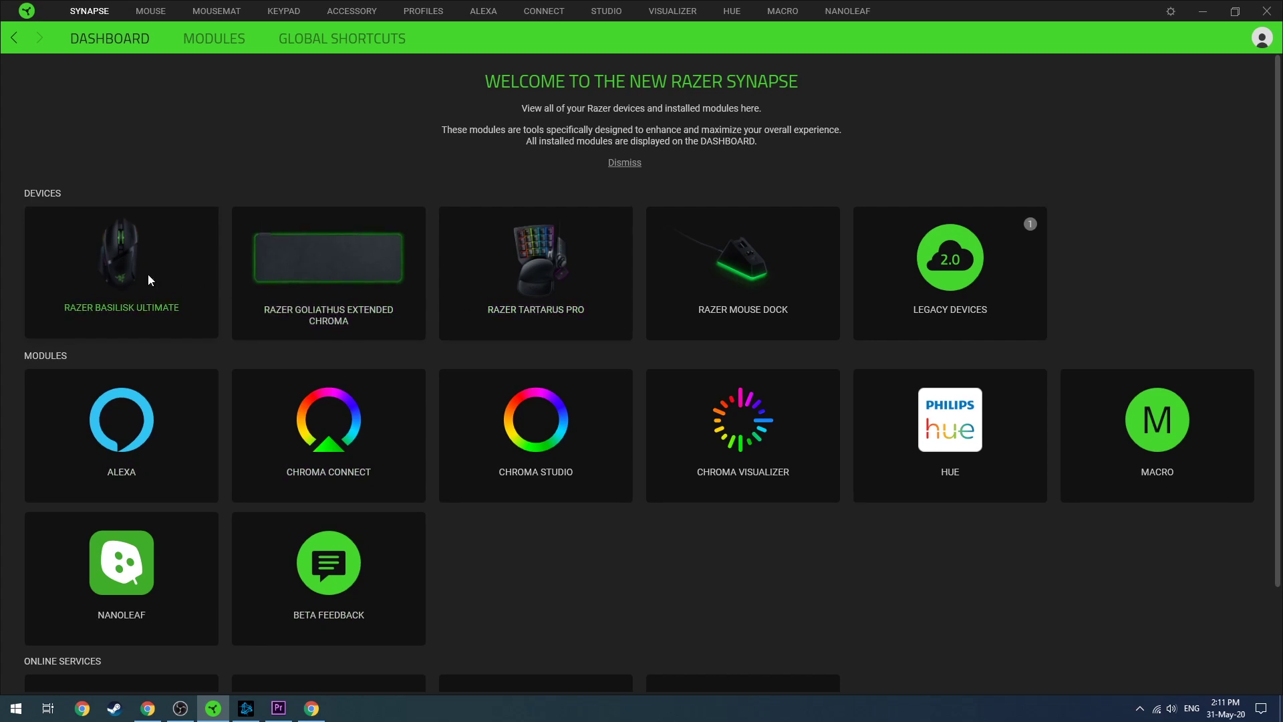
# Add a new profile for the Basilisk Ultimate and rename it 'Macro Warzone'.
pyautogui.click(149, 275)
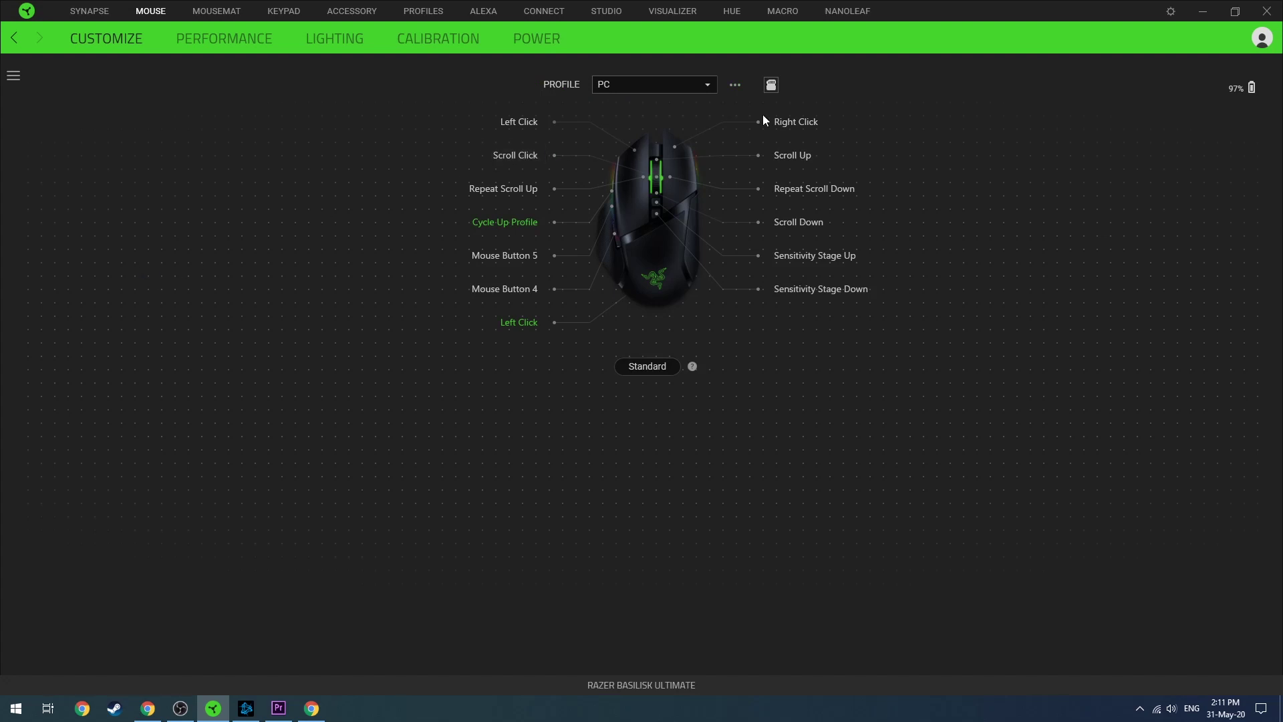
pyautogui.click(735, 84)
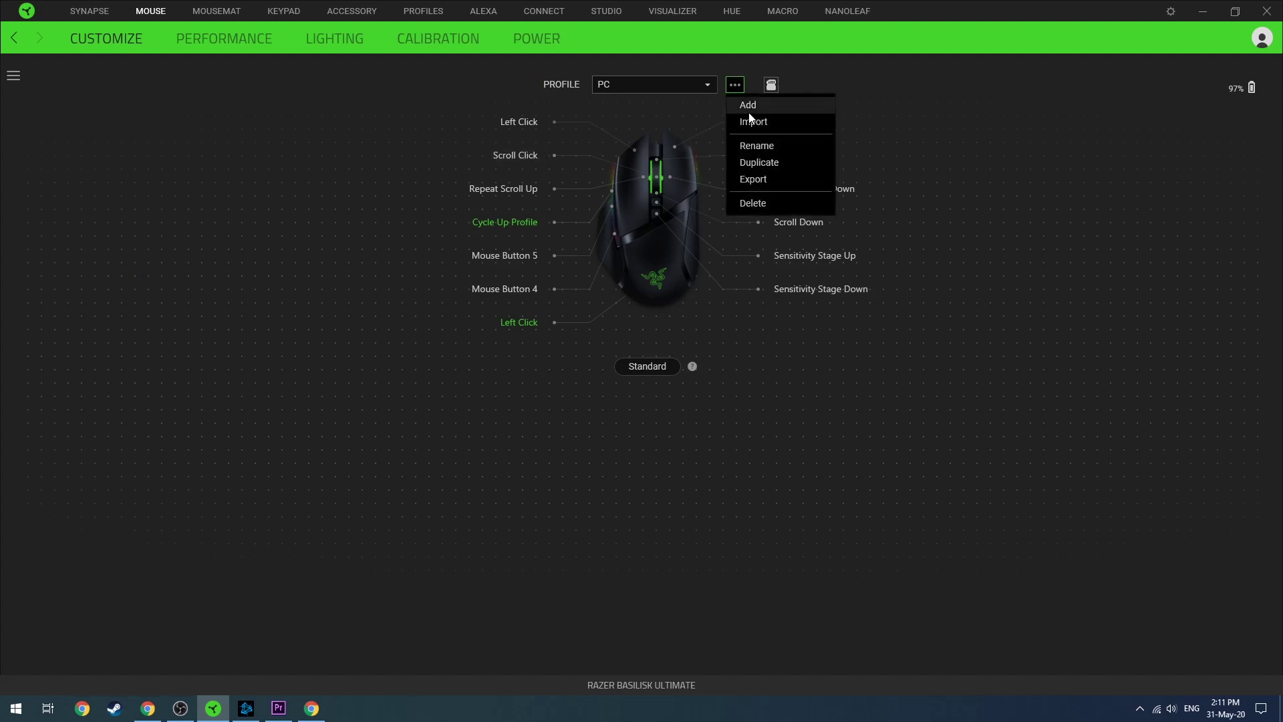
pyautogui.click(749, 113)
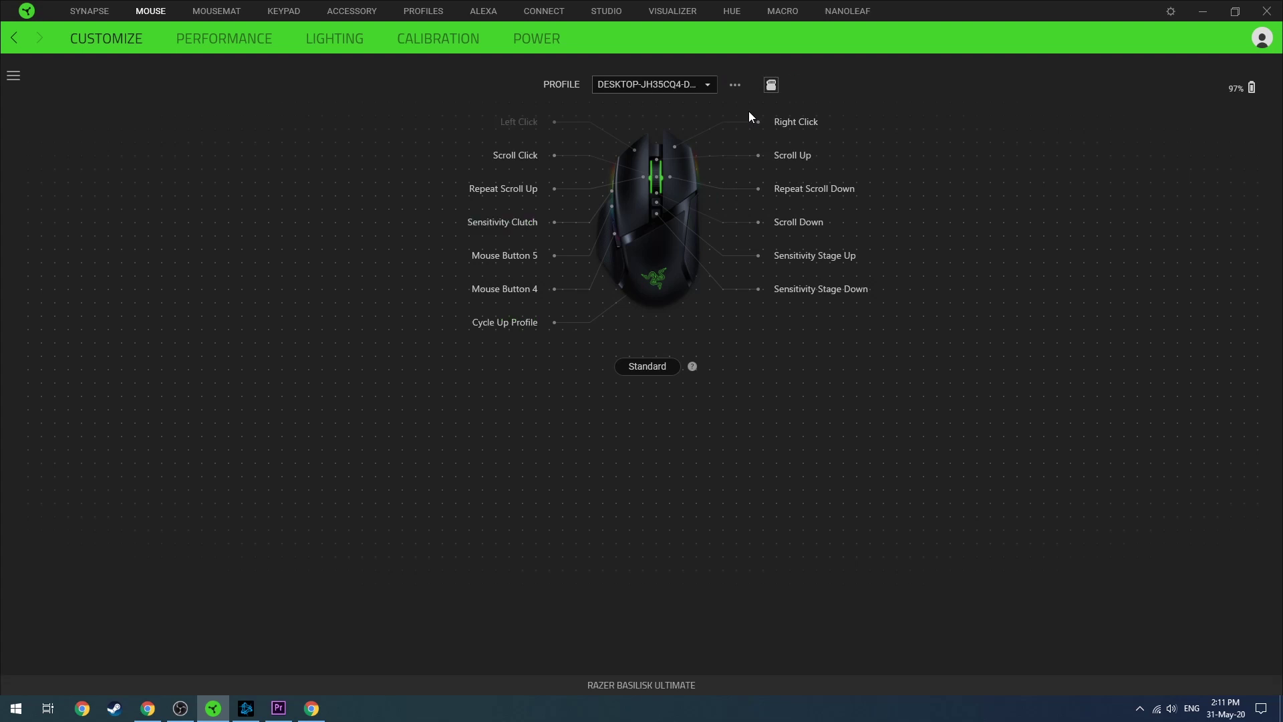
pyautogui.click(735, 85)
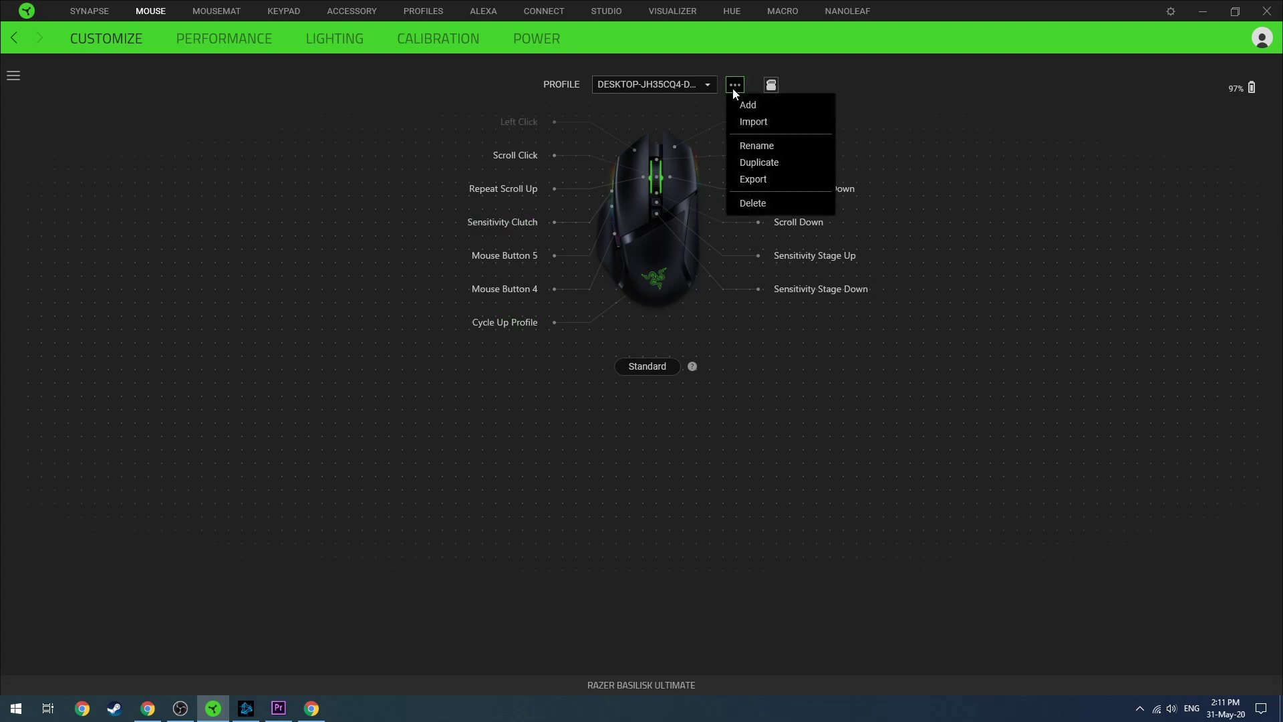
pyautogui.click(760, 142)
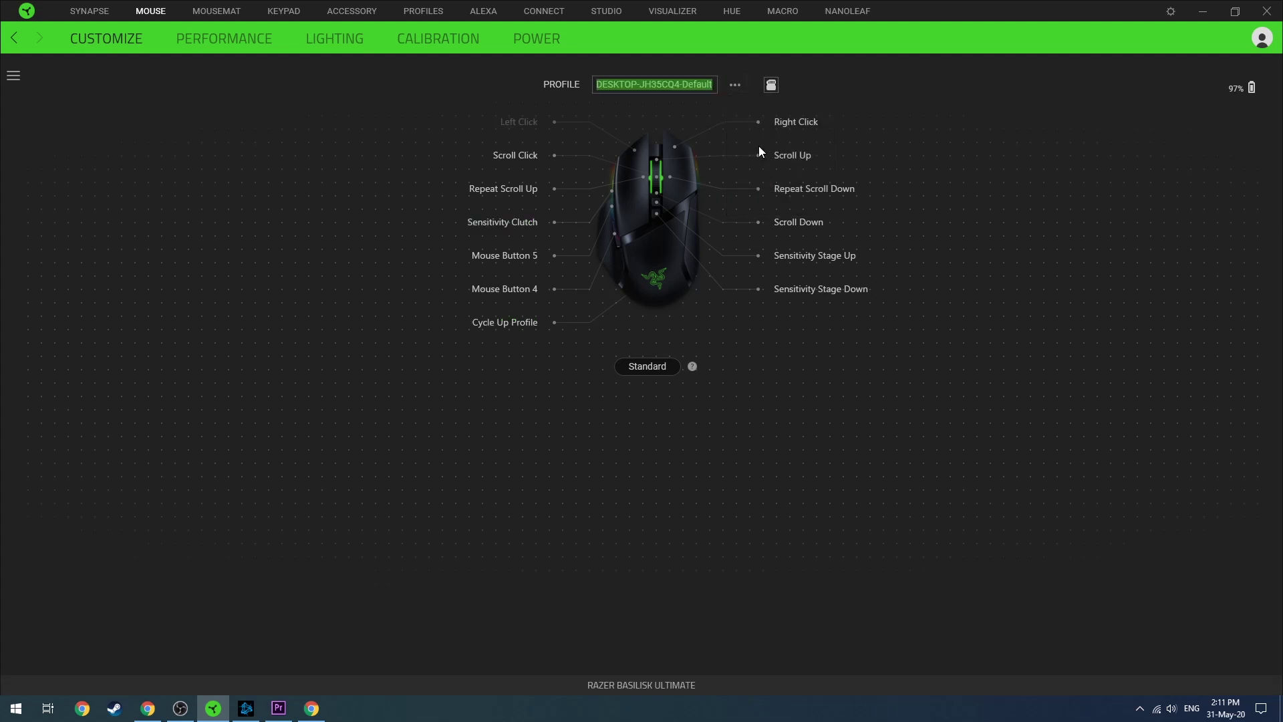
pyautogui.write('Macro')
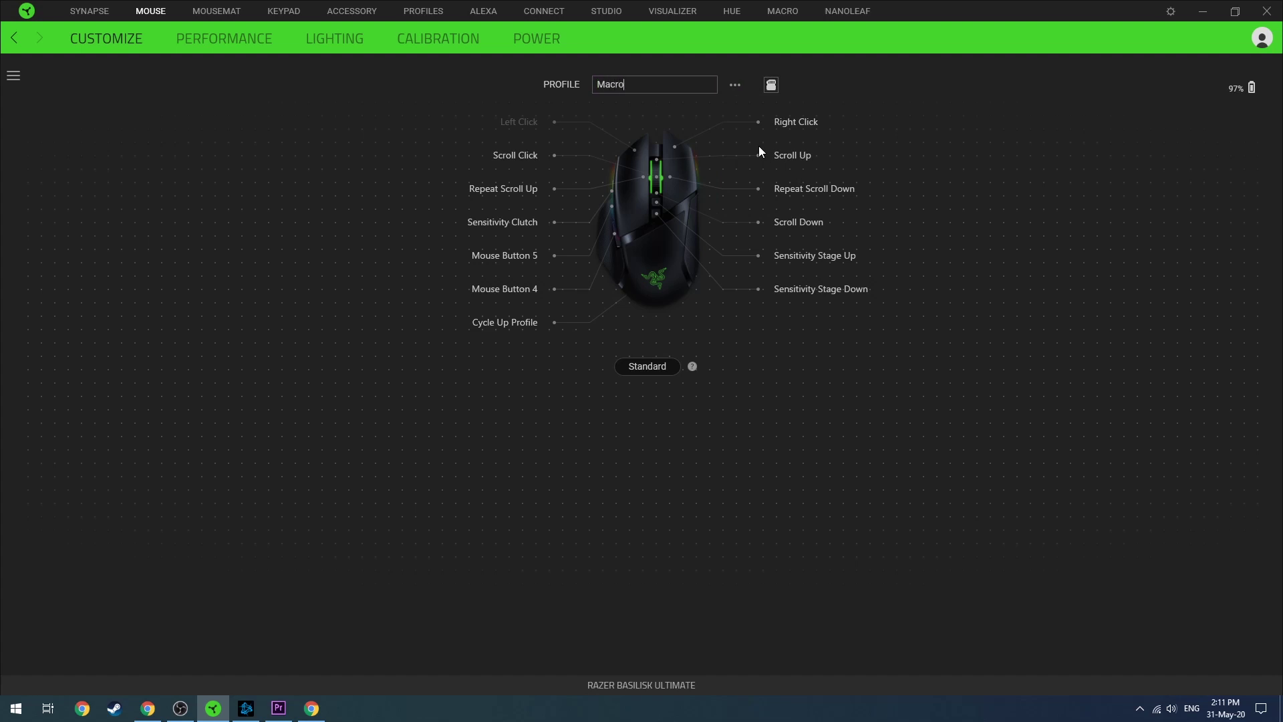
pyautogui.write(' Warzone')
pyautogui.click(674, 112)
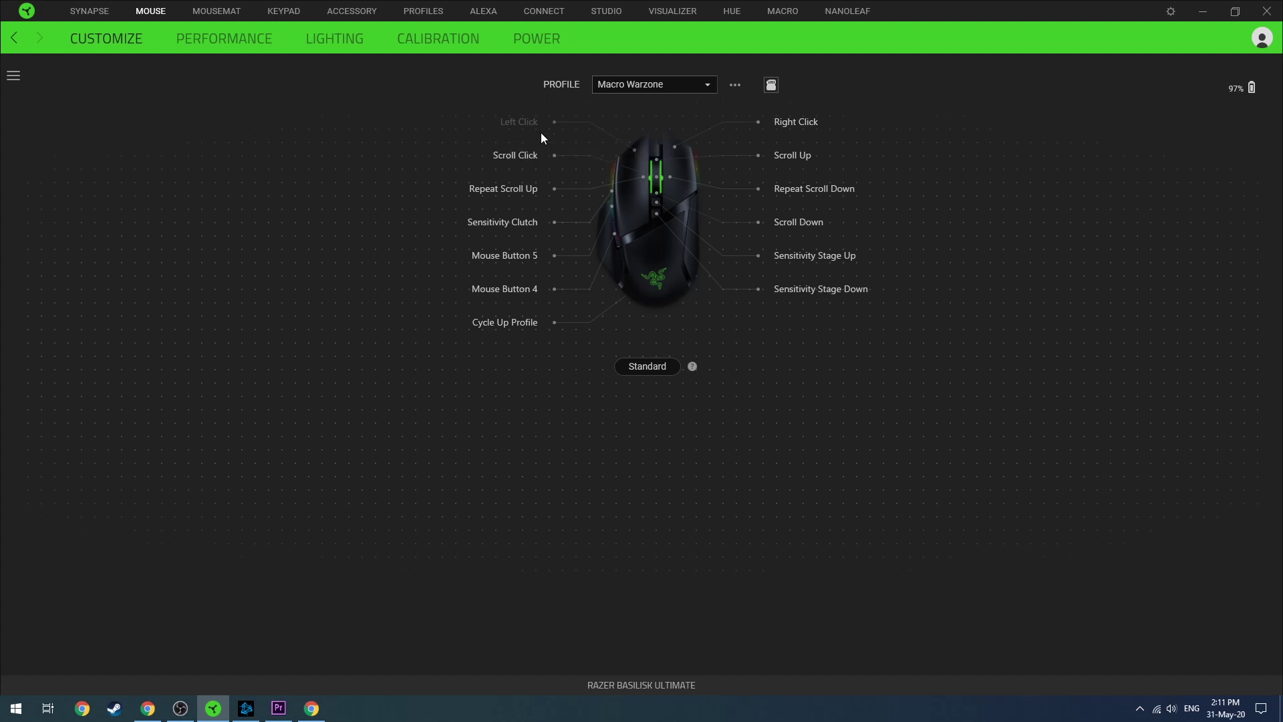
# Assign Left Click to Mouse Button 5 in the Macro Warzone profile and go to My Macros.
pyautogui.click(503, 254)
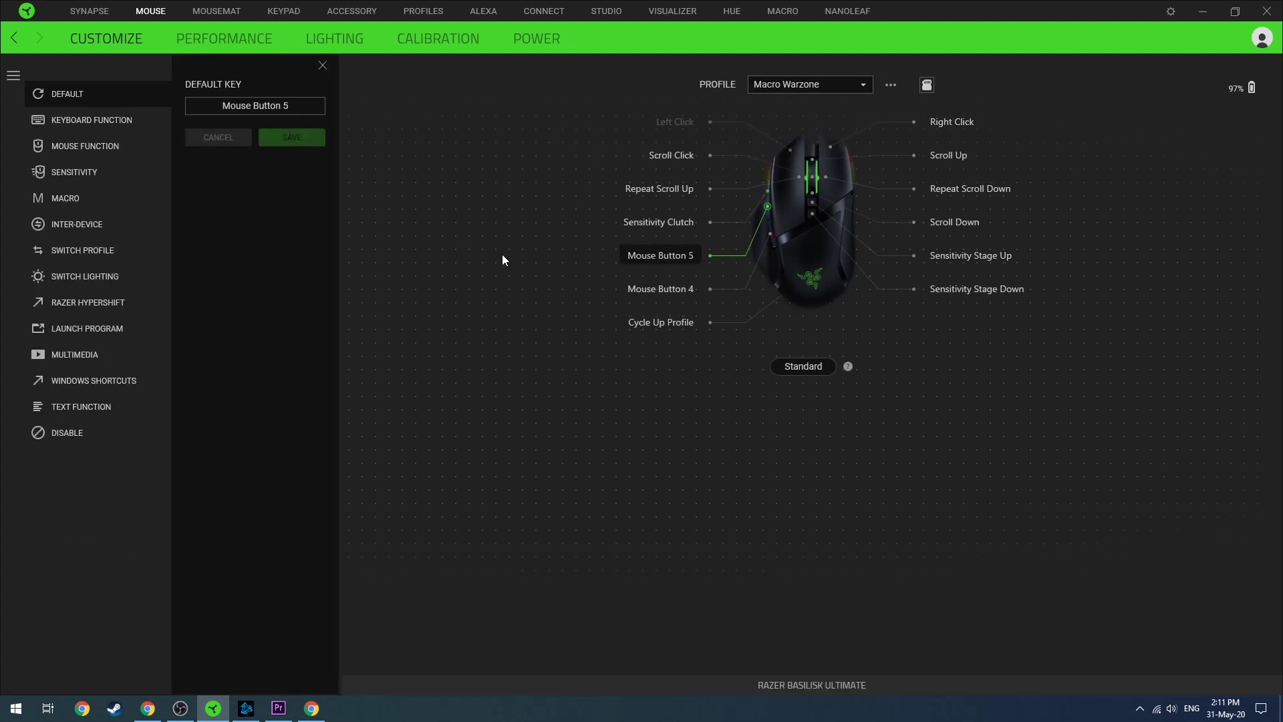
pyautogui.click(78, 151)
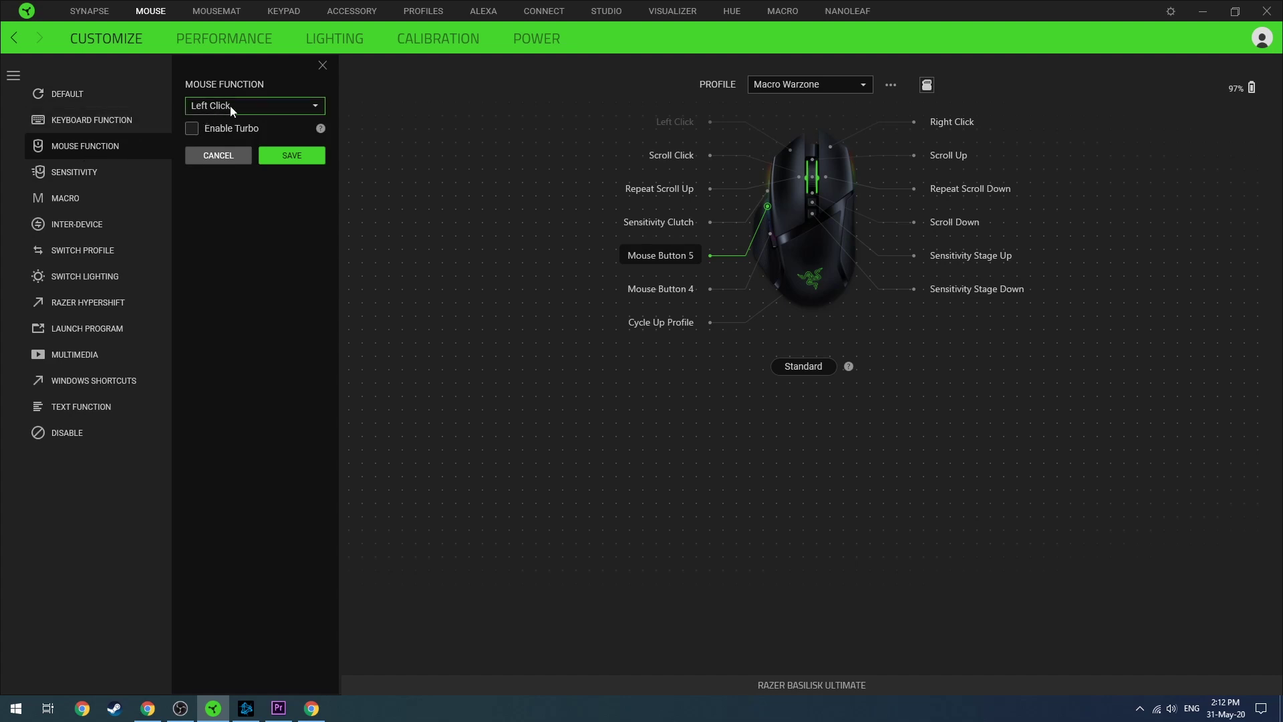
pyautogui.click(292, 155)
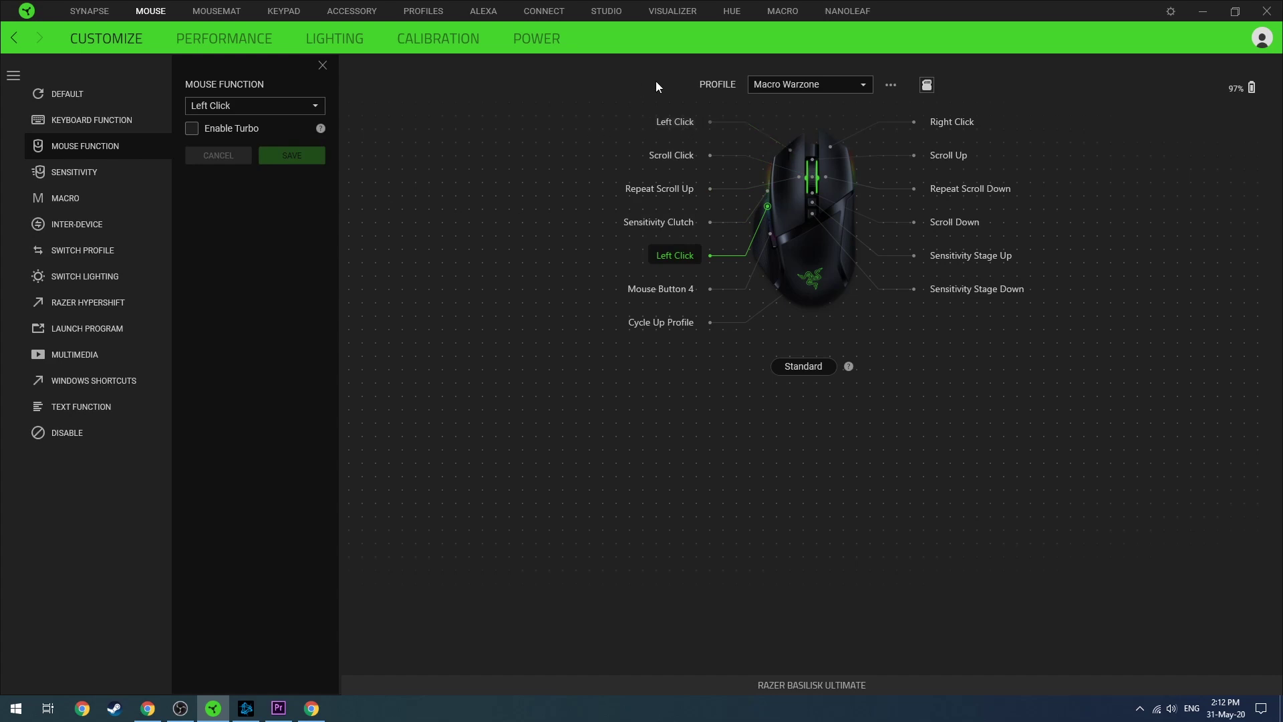
pyautogui.click(775, 17)
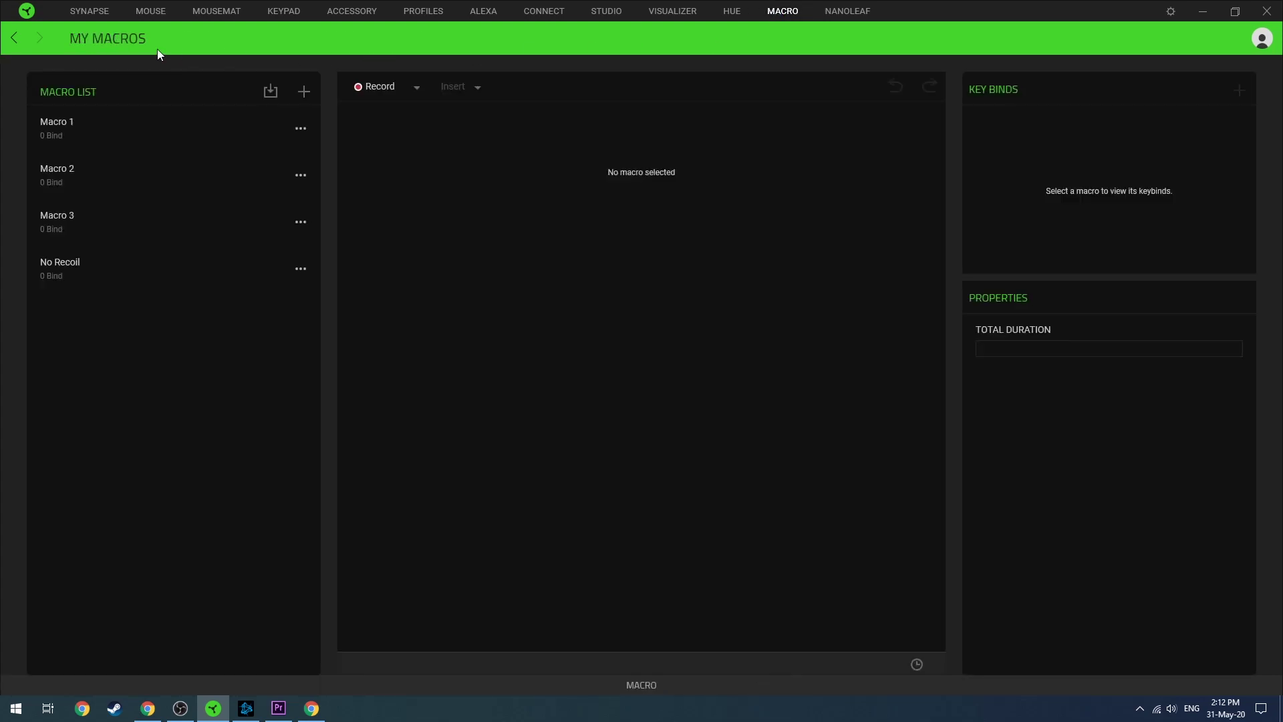
# Create a new macro and rename Macro 4 to 'No Recoil'.
pyautogui.click(304, 92)
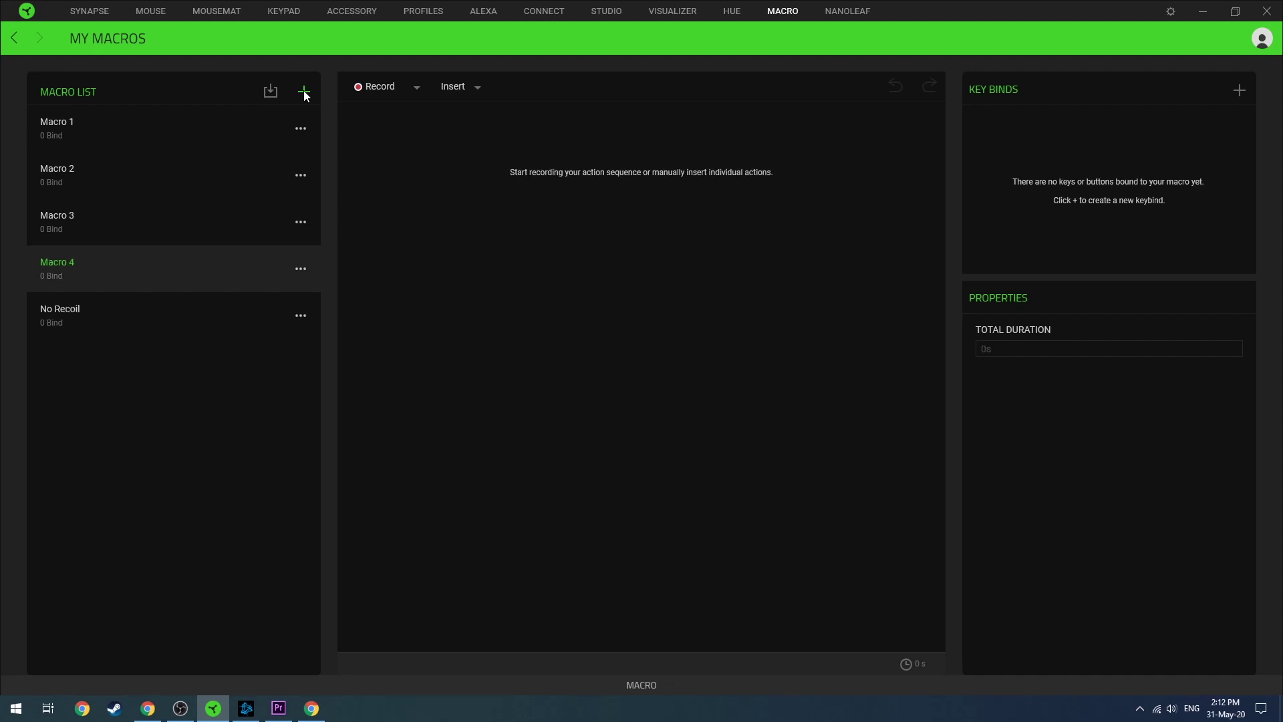
pyautogui.click(301, 269)
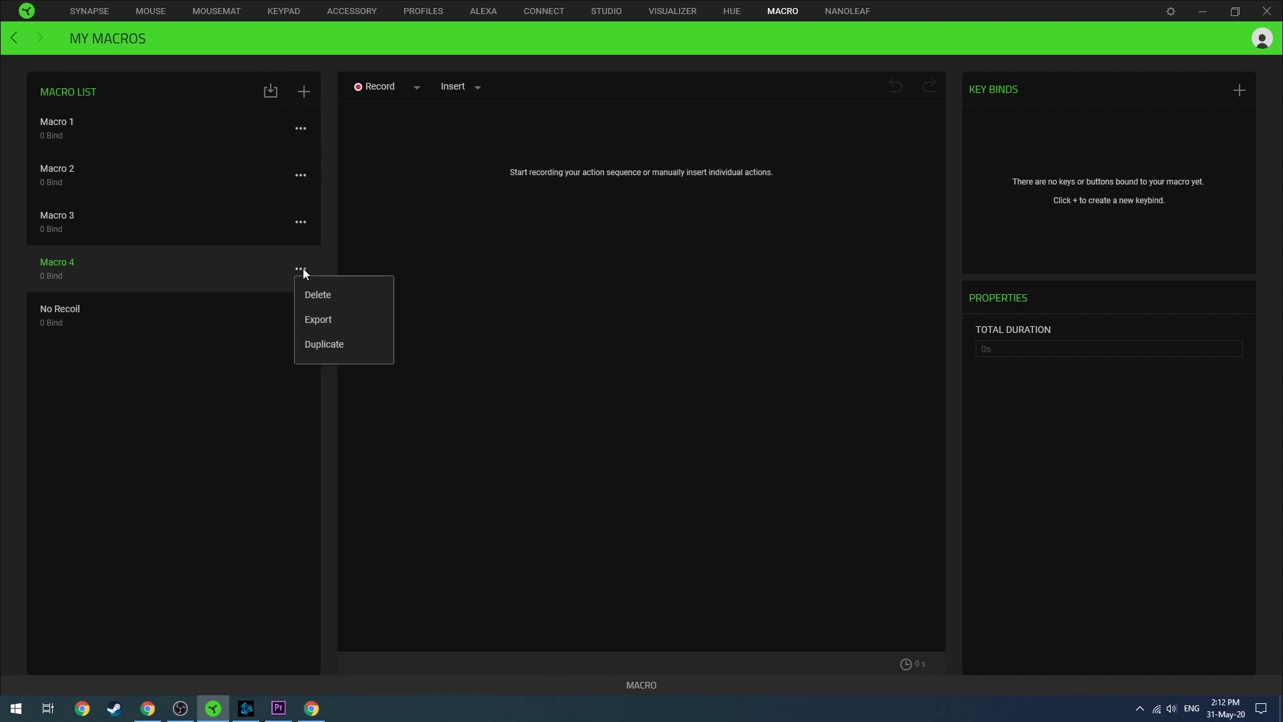
pyautogui.click(57, 270)
pyautogui.doubleClick(54, 268)
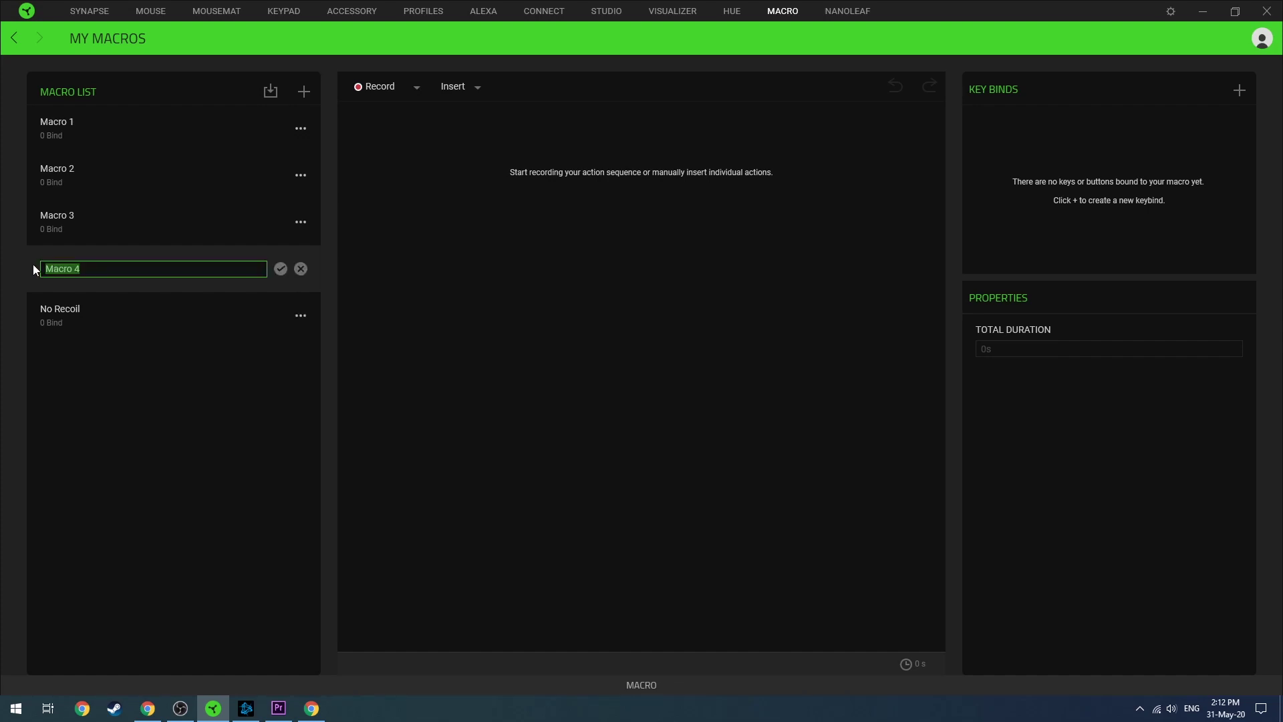
pyautogui.write('No Recoil')
pyautogui.click(275, 269)
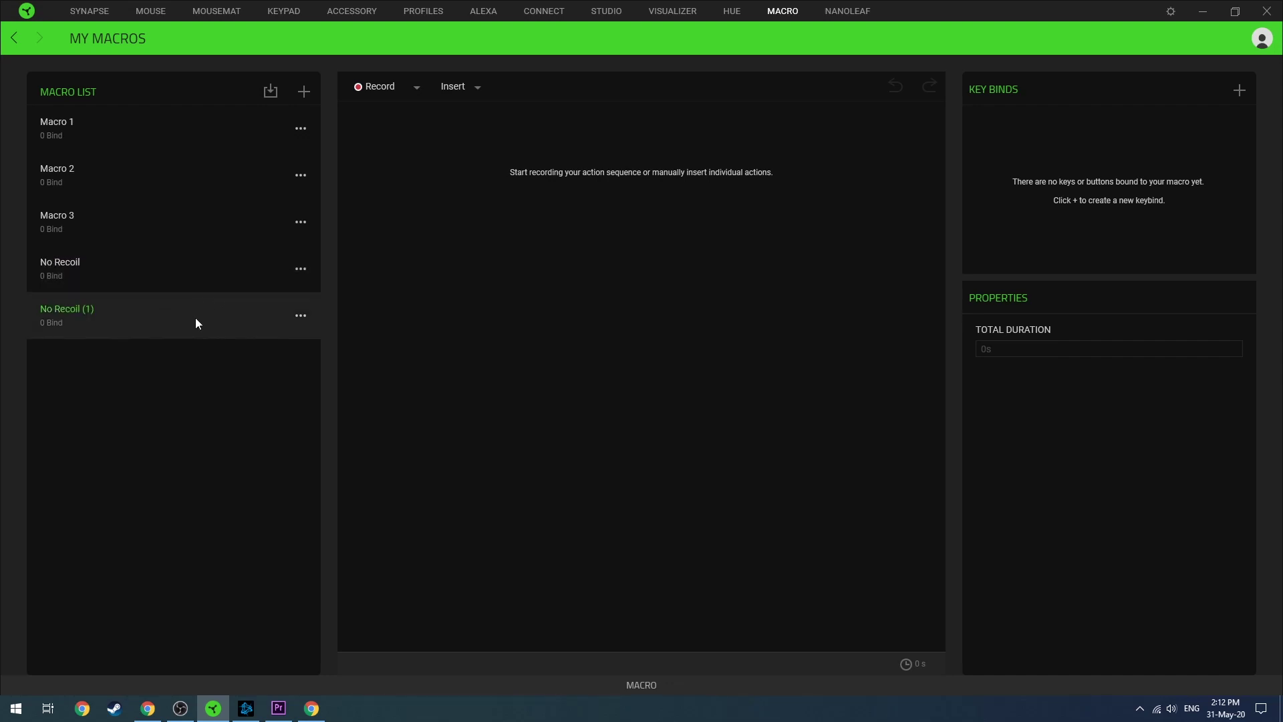
# Record left clicks and mouse movements with No Delay and Start Point (Mouse Cursor) tracking.
pyautogui.click(414, 87)
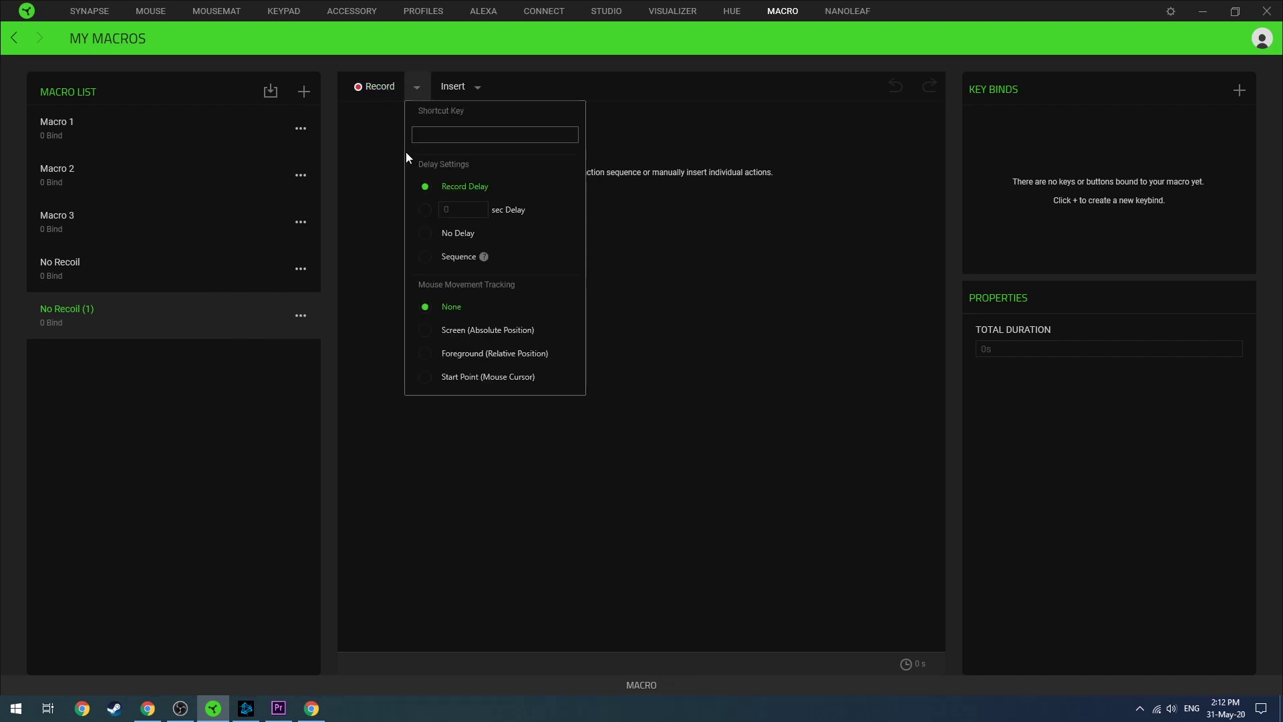
pyautogui.click(423, 234)
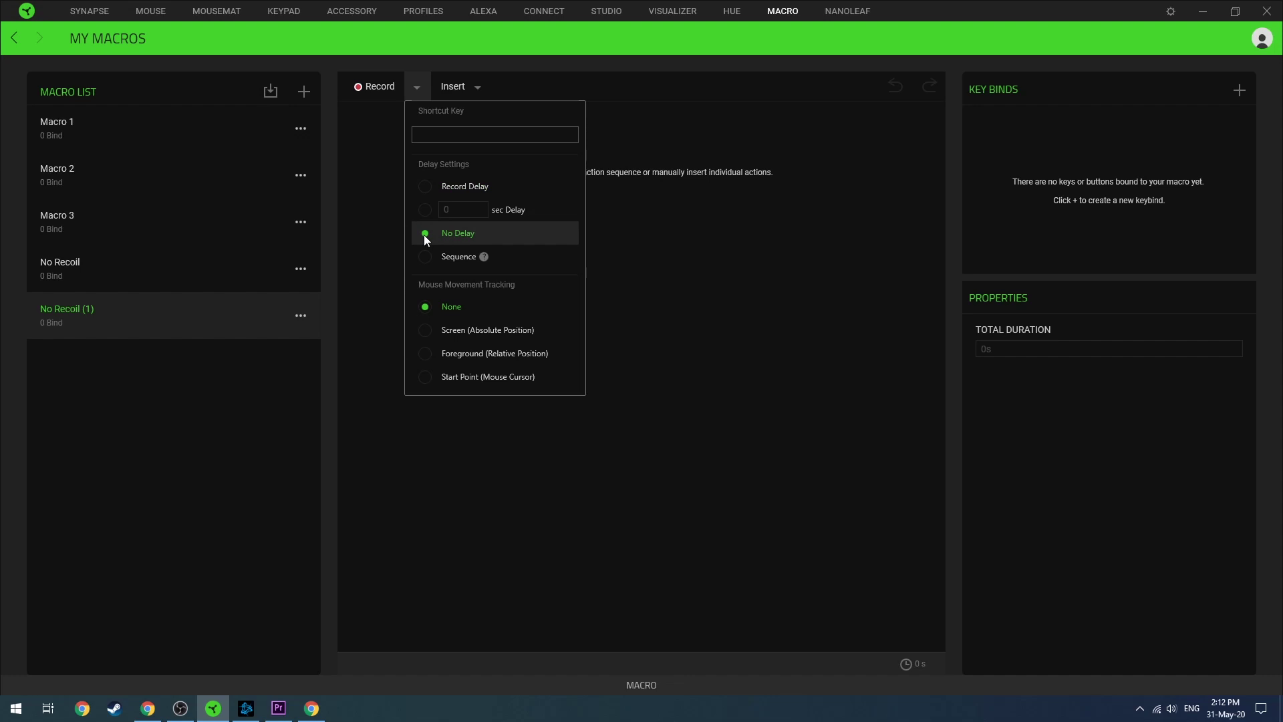
pyautogui.click(424, 379)
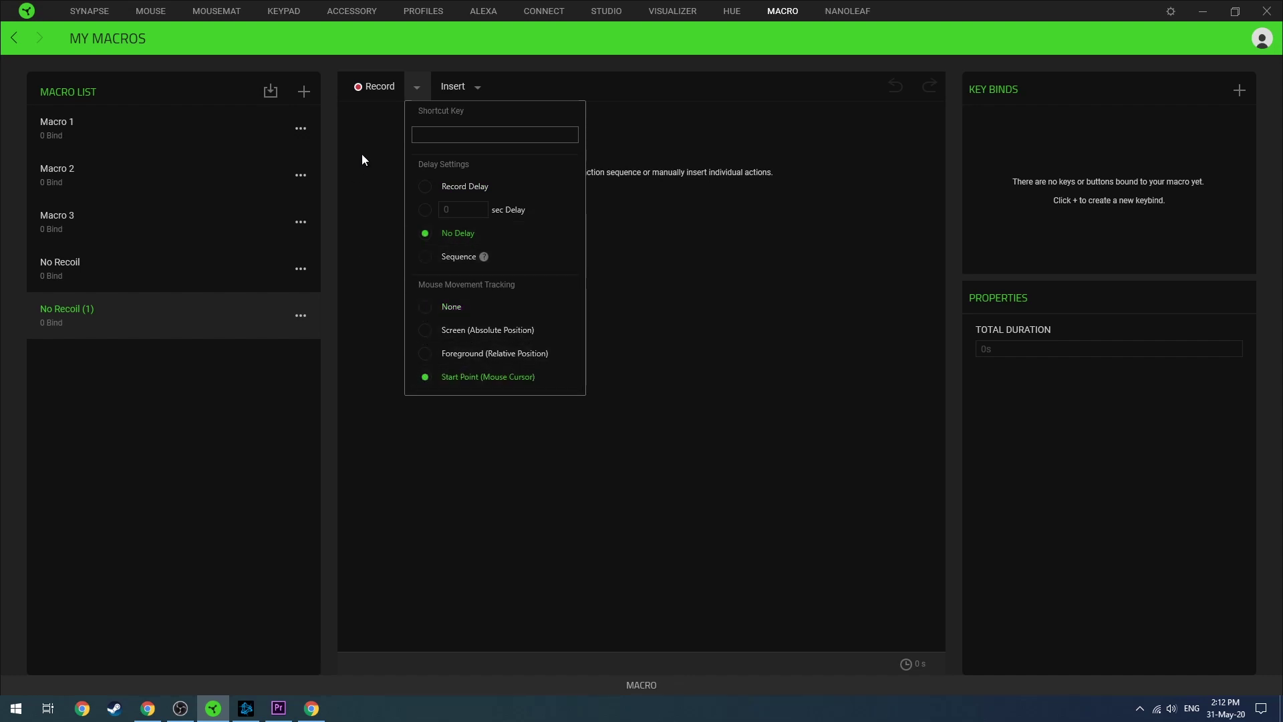
pyautogui.click(375, 87)
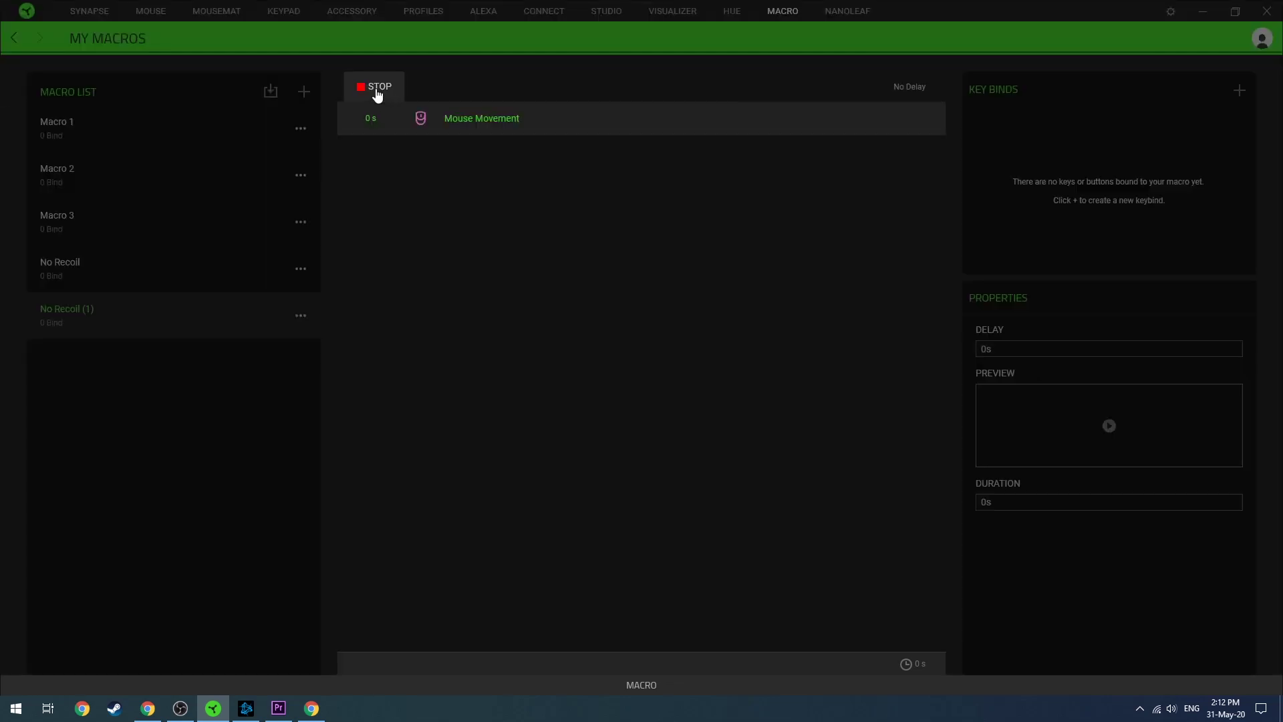
pyautogui.click(2, 90)
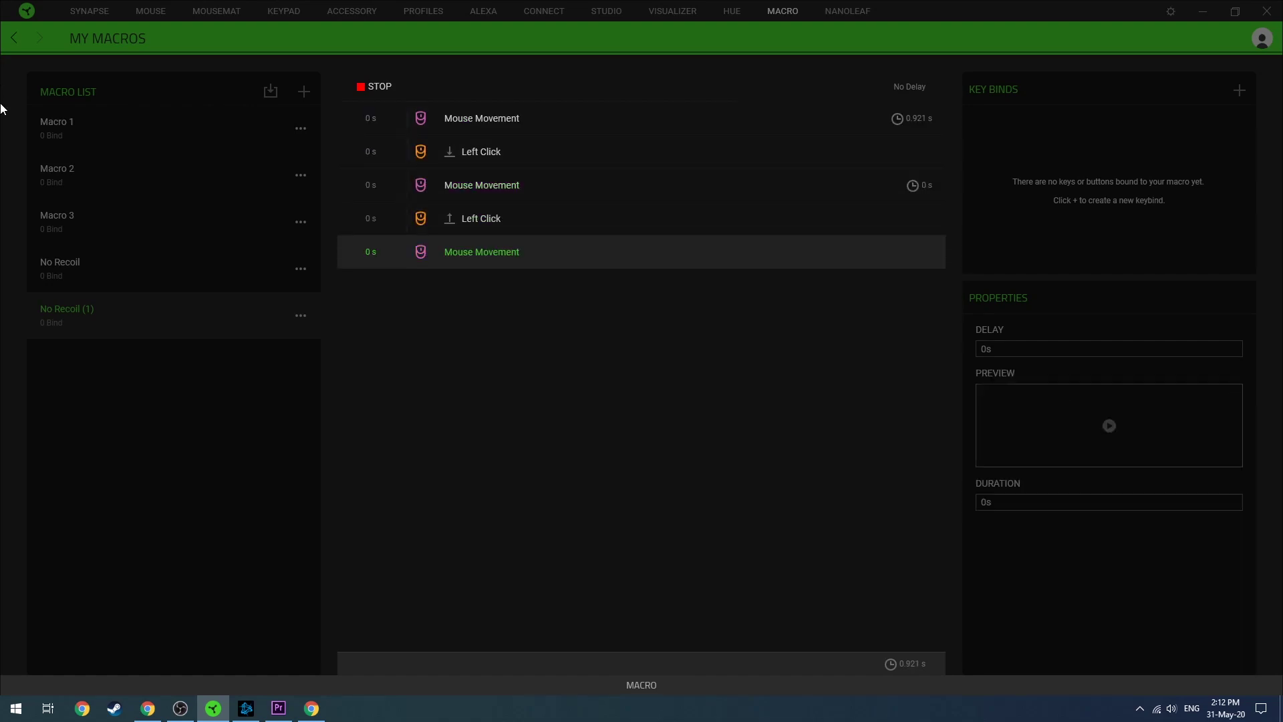
pyautogui.click(2, 261)
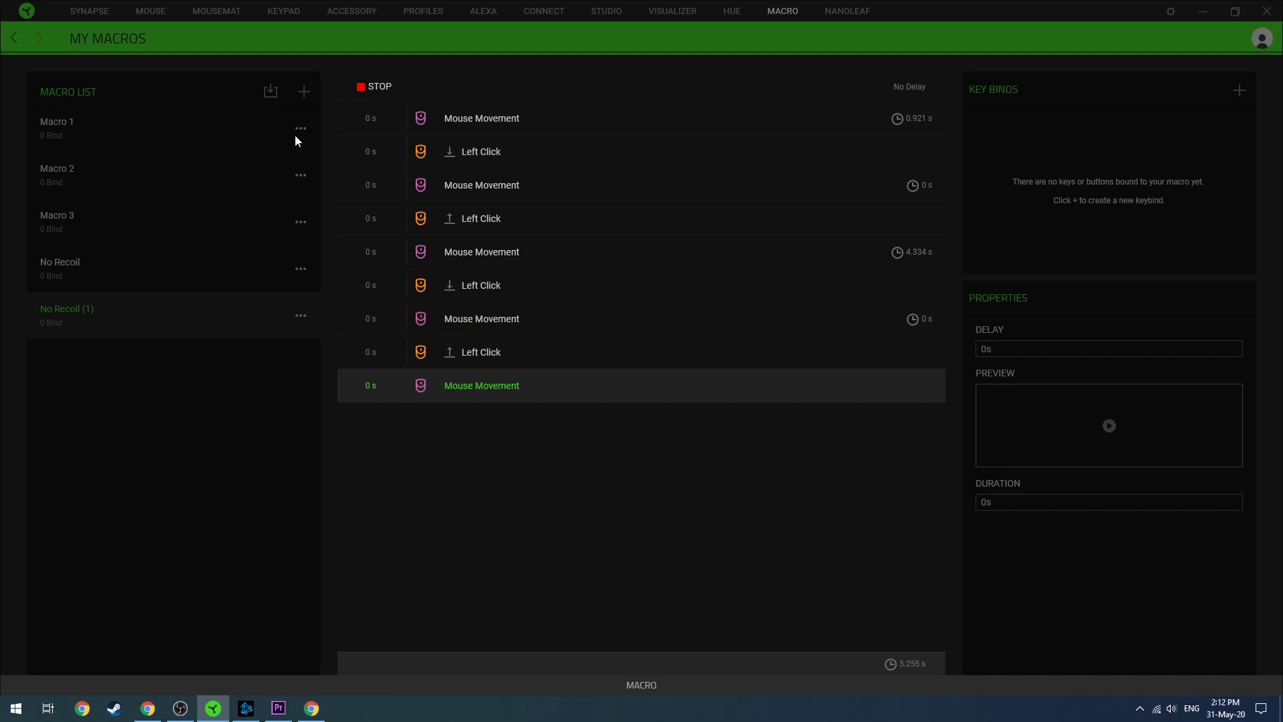
# Stop recording and delete the extra 4.909 s, 0 s and 0.921 s mouse movements.
pyautogui.click(375, 89)
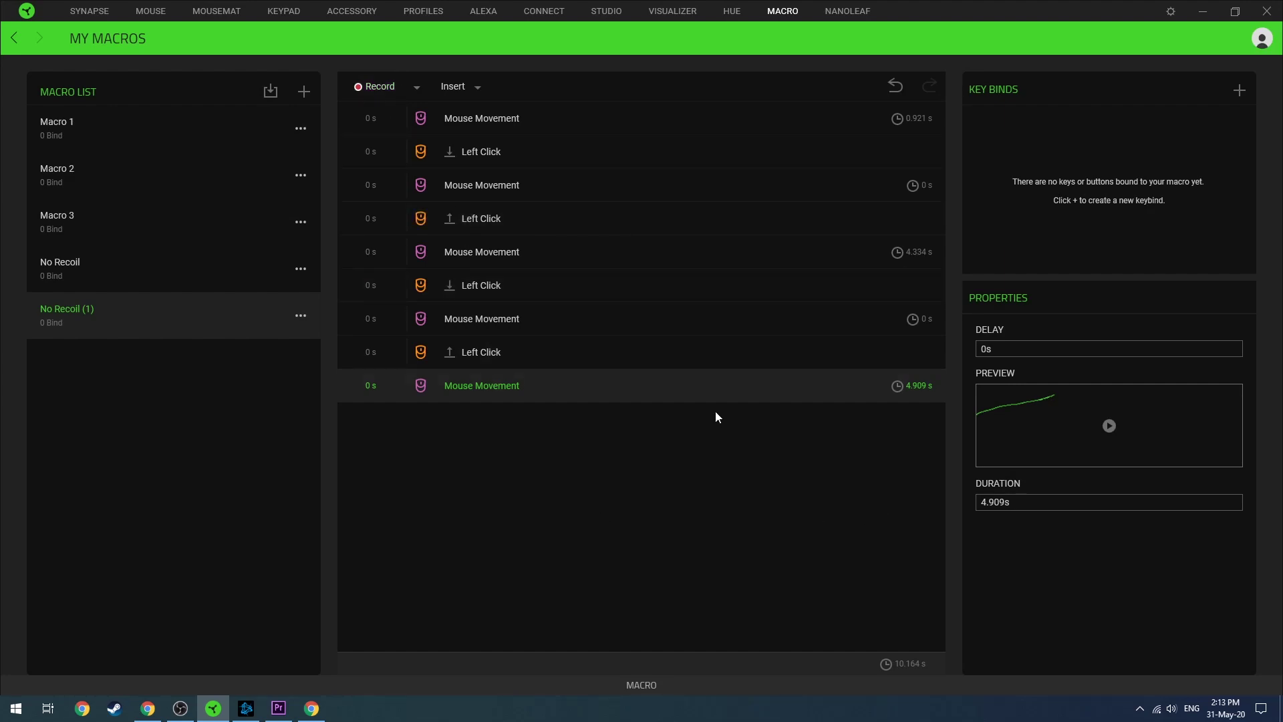
pyautogui.click(664, 325)
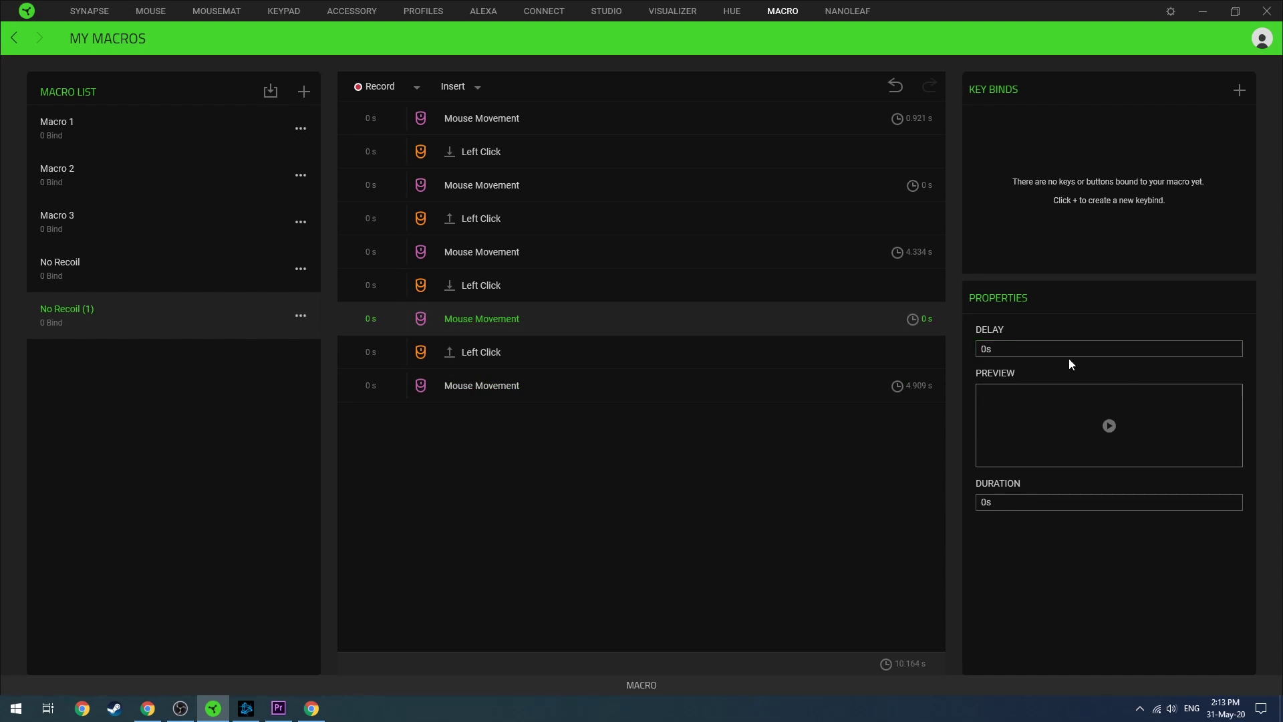
pyautogui.click(587, 248)
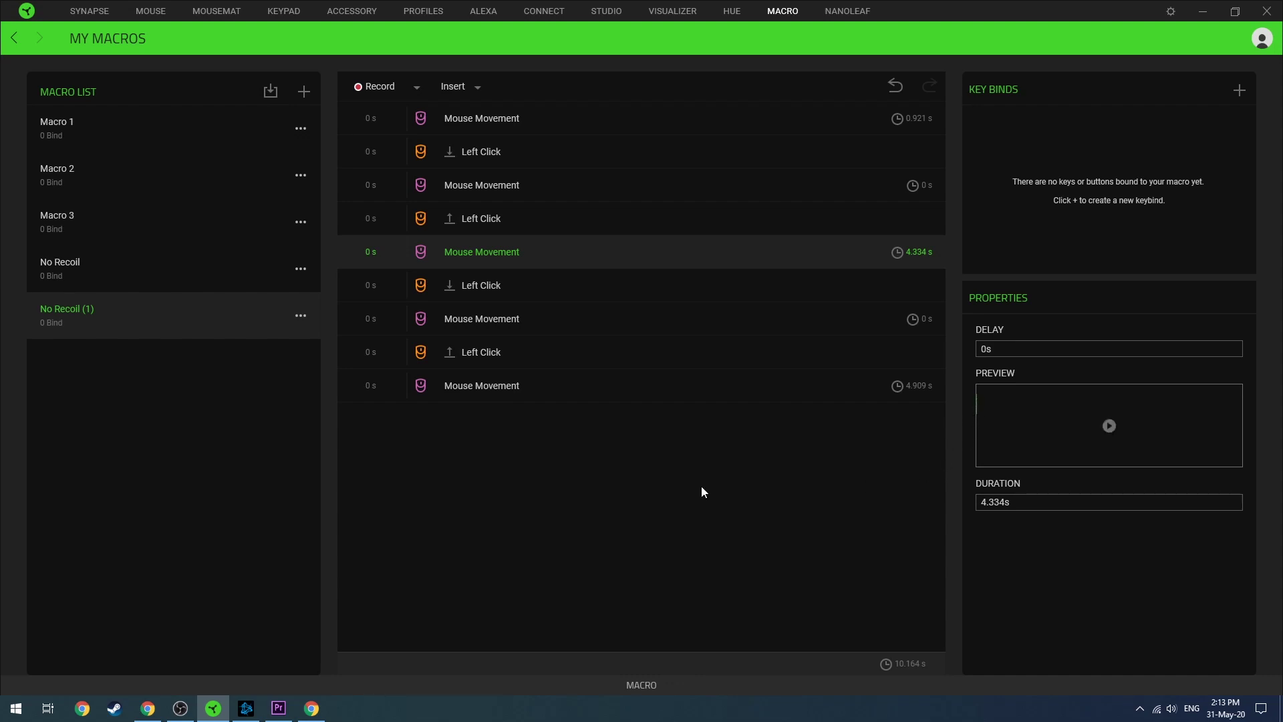
pyautogui.click(492, 386)
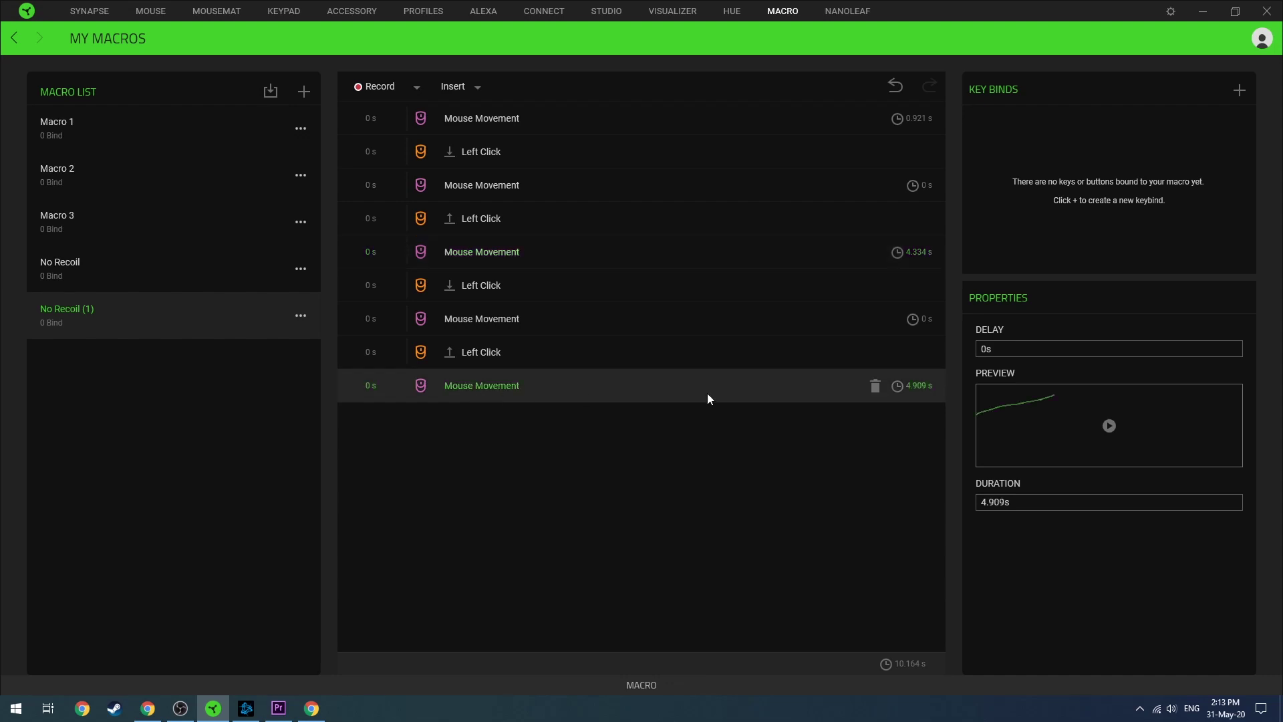
pyautogui.click(873, 385)
pyautogui.click(838, 324)
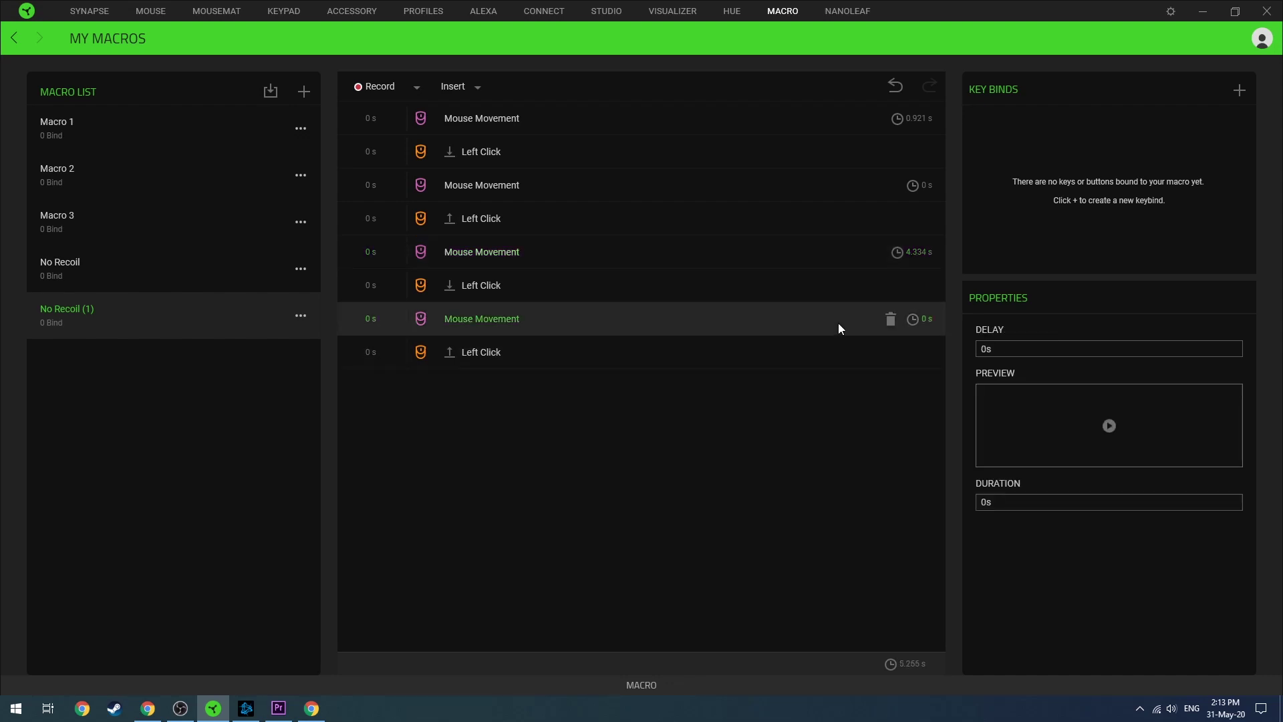
pyautogui.click(890, 321)
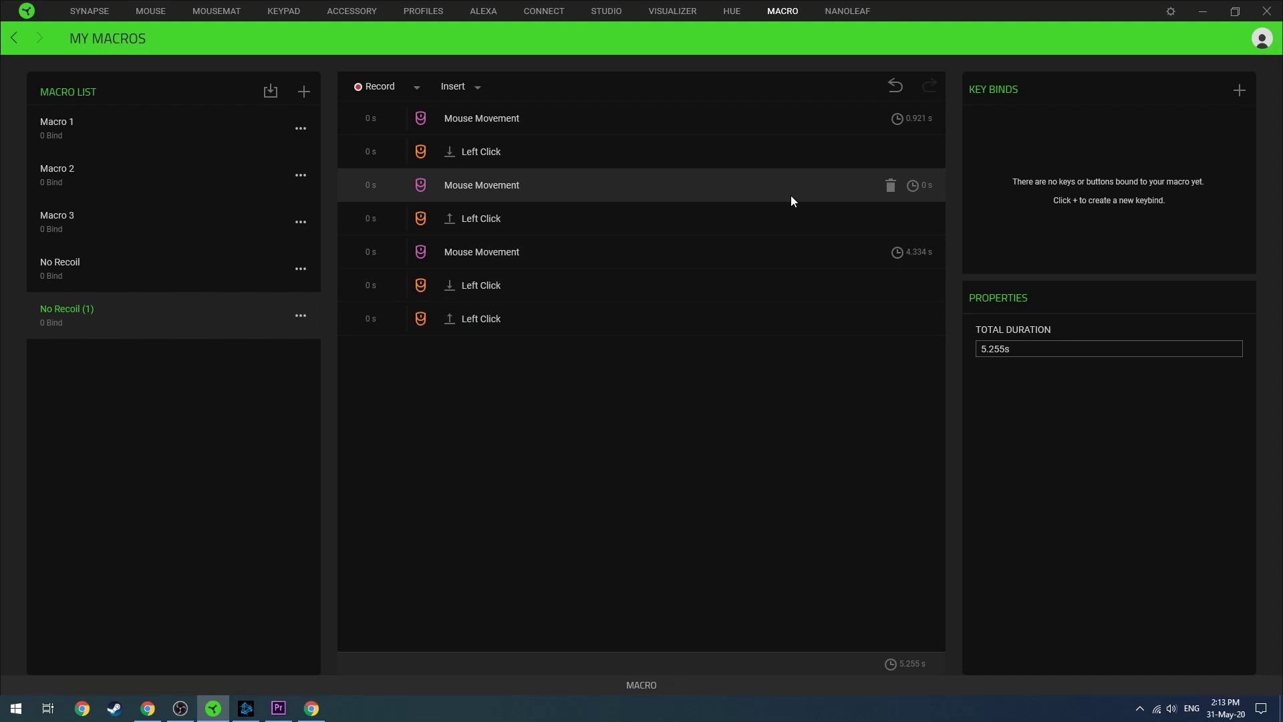
pyautogui.click(870, 194)
pyautogui.click(891, 186)
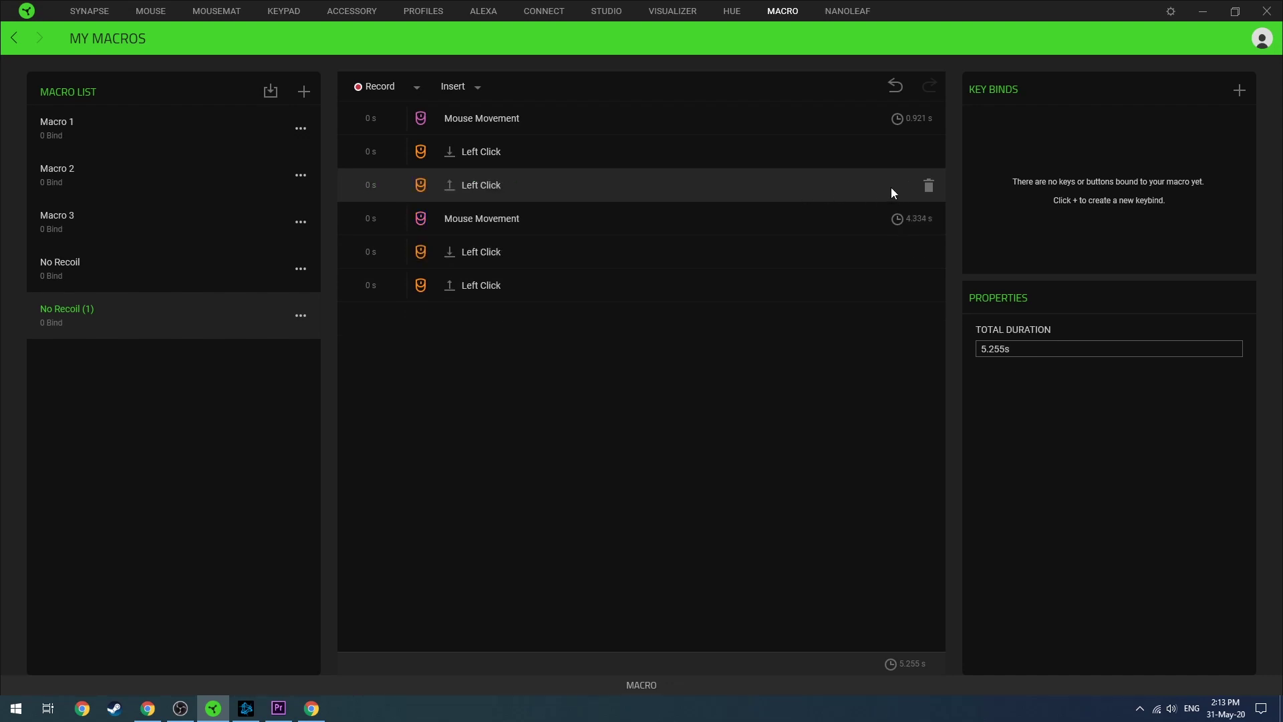
pyautogui.click(749, 125)
pyautogui.click(874, 120)
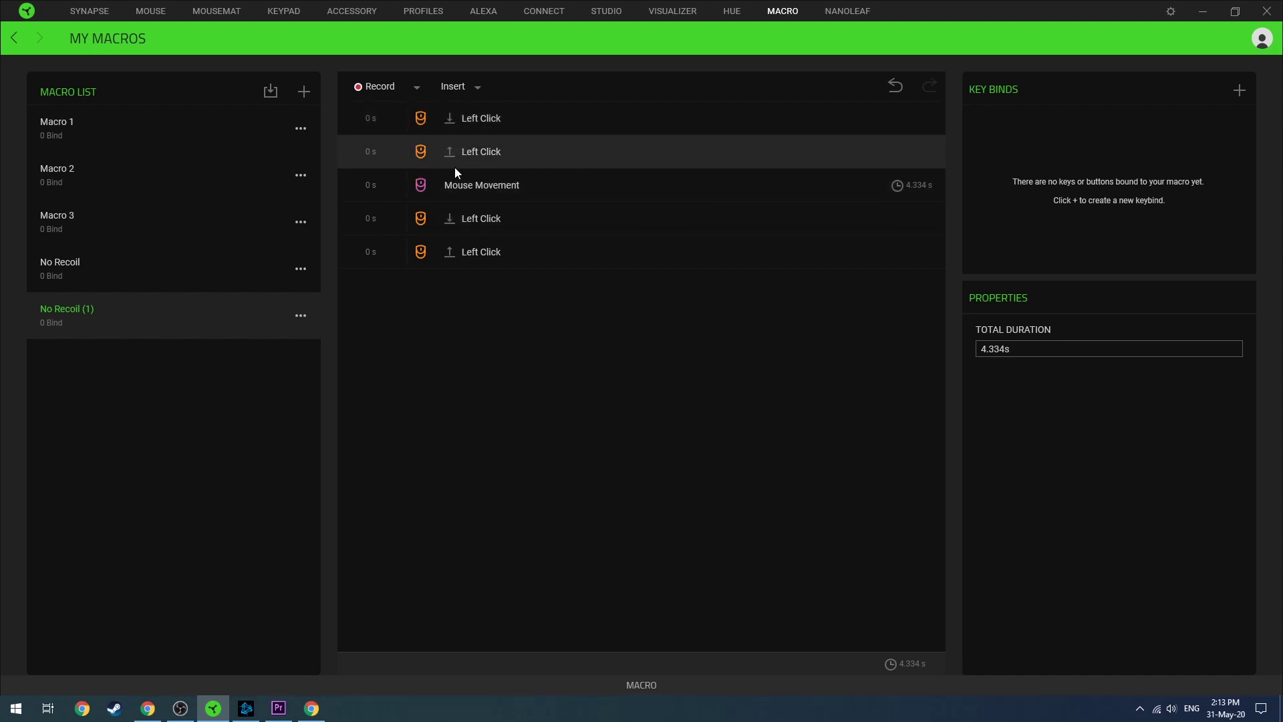
# Move the 4.334 s movement between the left-click press and release, and delete the extra clicks.
pyautogui.click(492, 186)
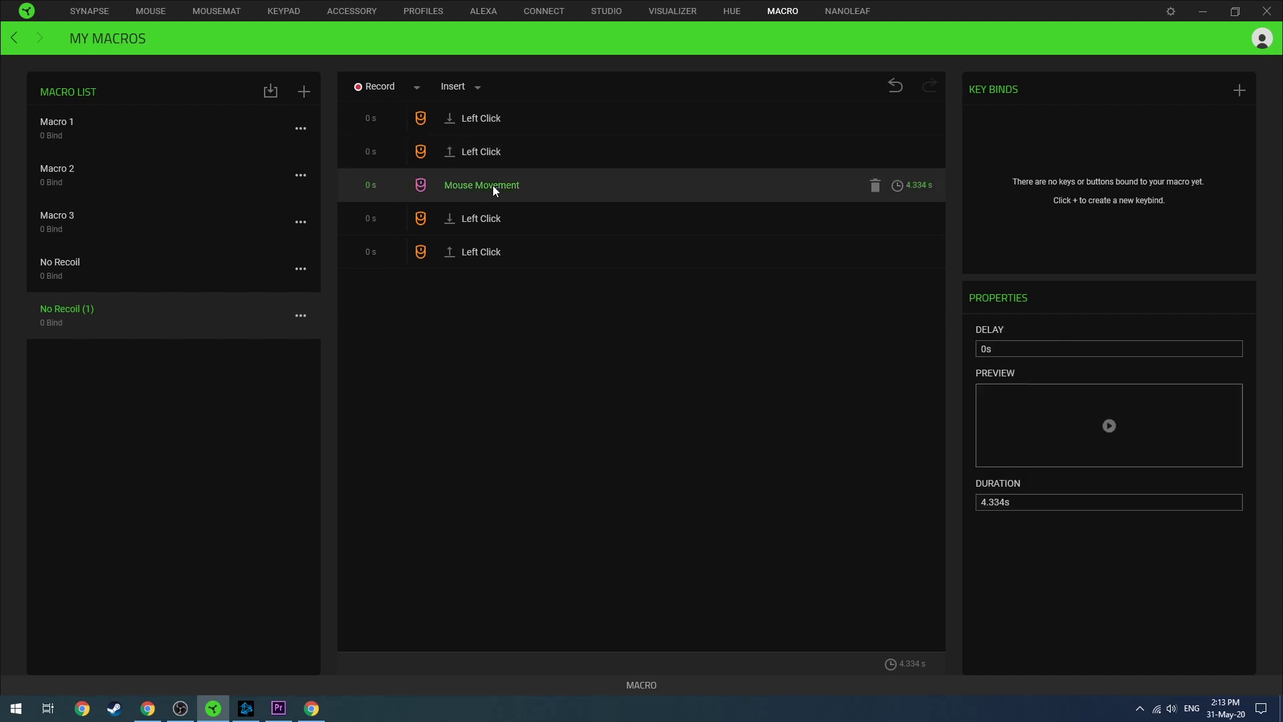
pyautogui.moveTo(491, 185); pyautogui.dragTo(489, 136)
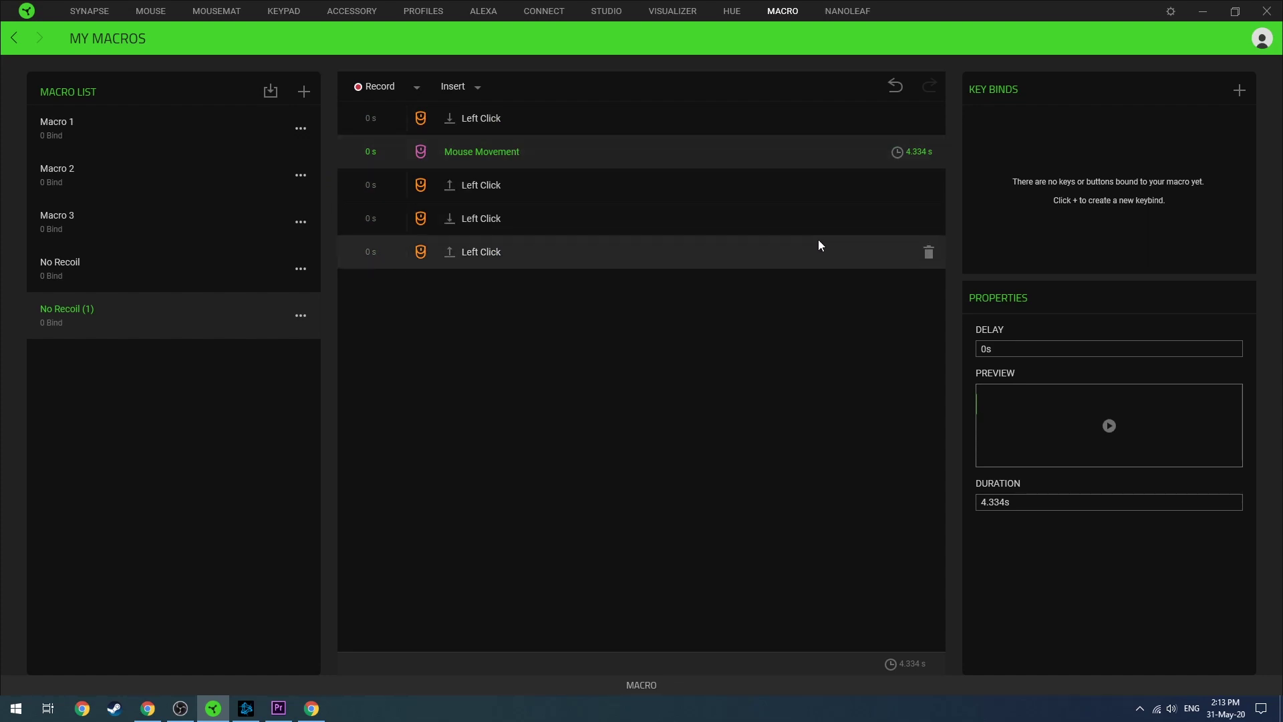
pyautogui.click(929, 221)
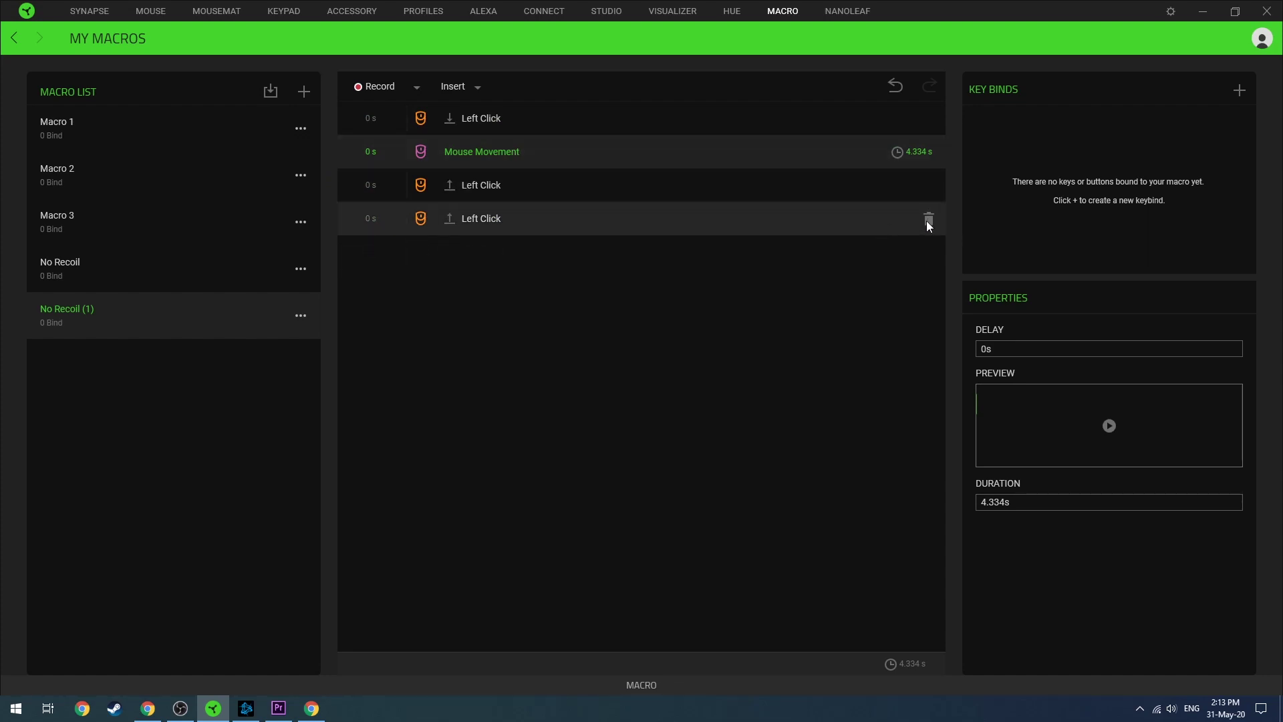
pyautogui.click(927, 220)
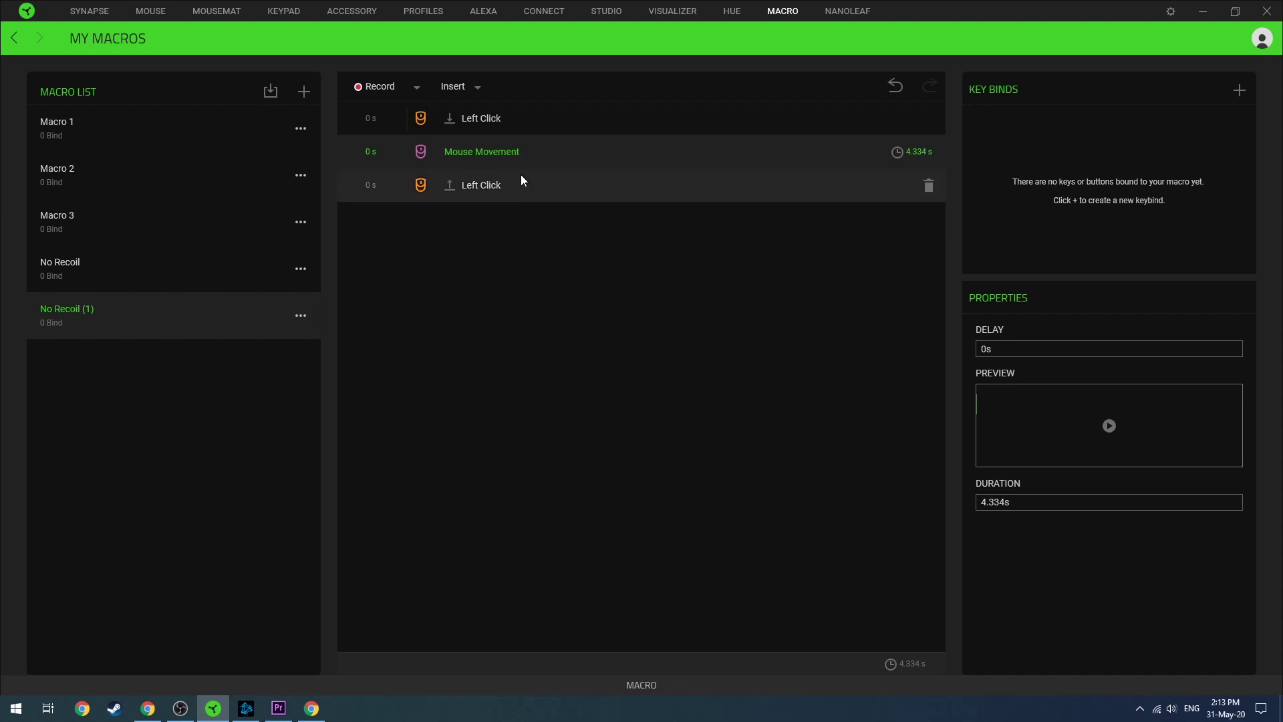
# Inspect the delay and duration of the left-click press and the 4.334 s mouse movement.
pyautogui.click(514, 122)
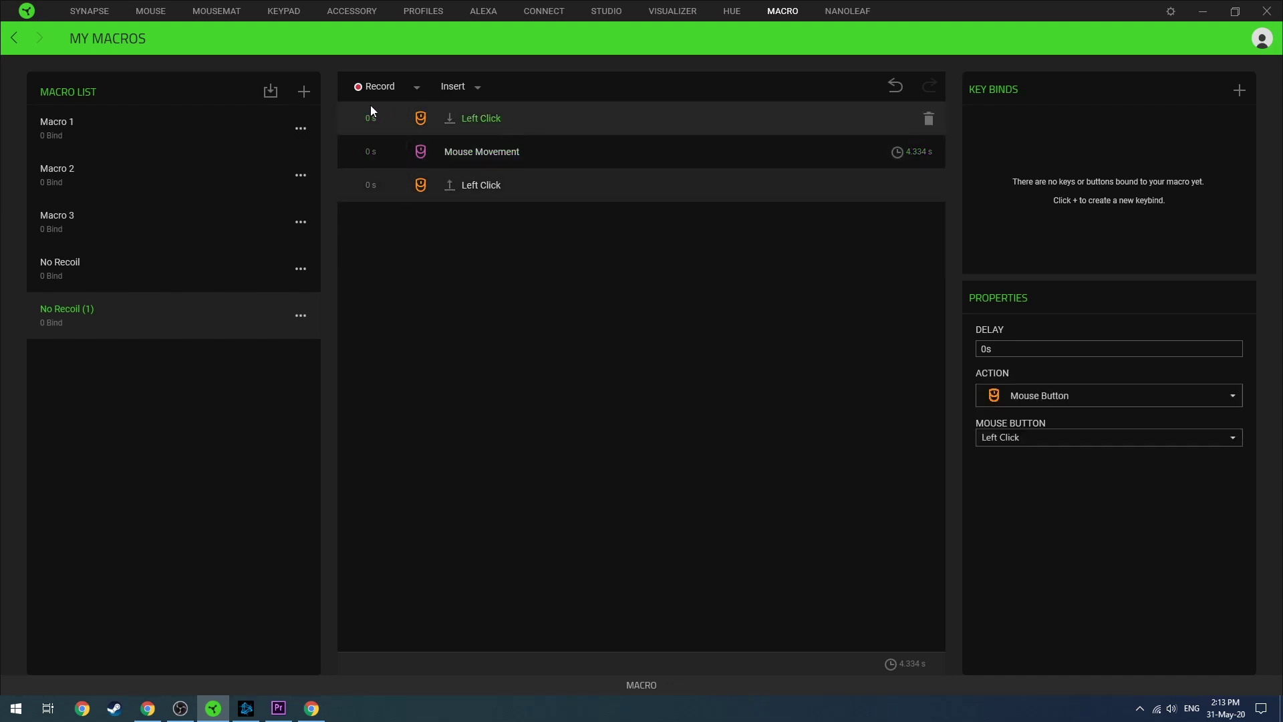
pyautogui.click(1017, 348)
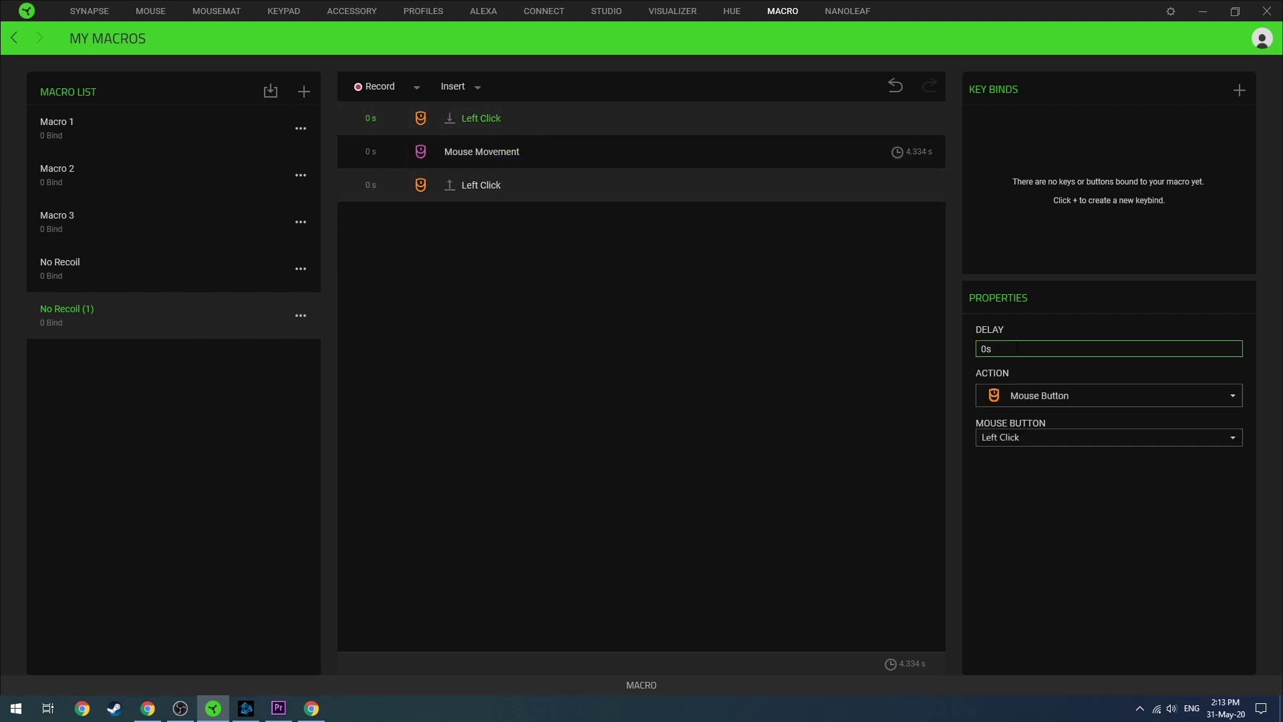
pyautogui.click(526, 159)
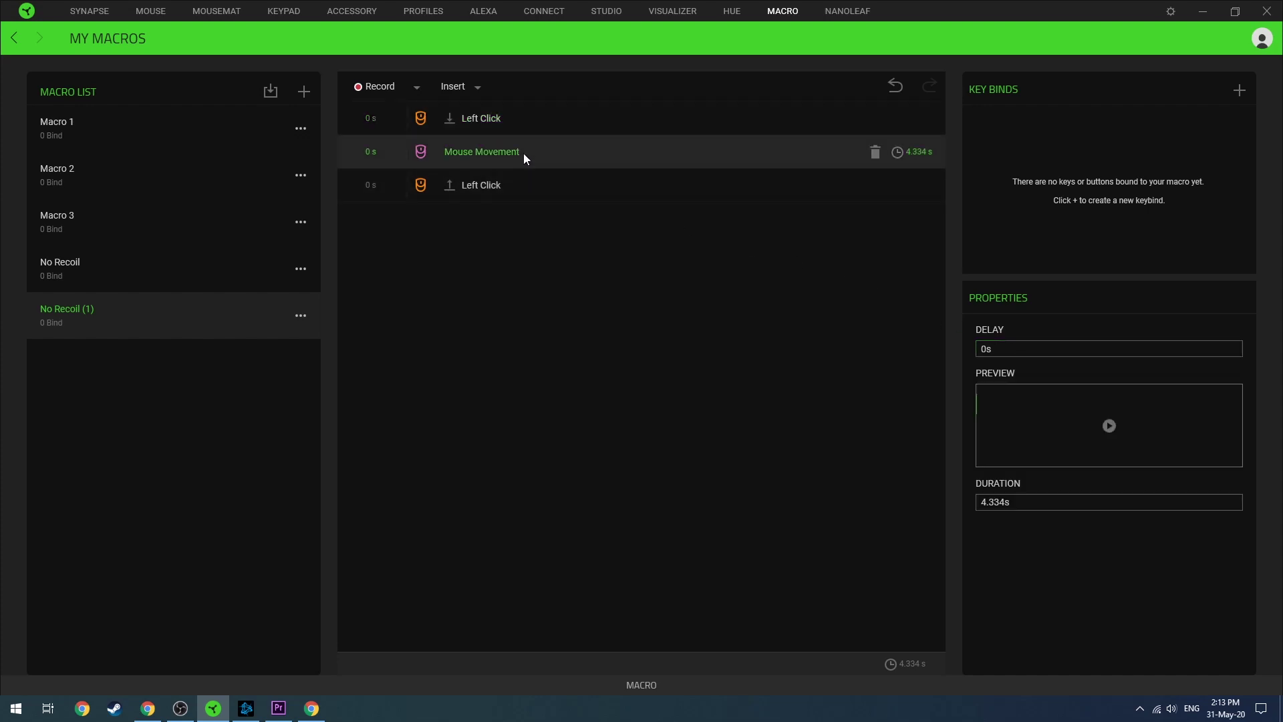
pyautogui.doubleClick(986, 348)
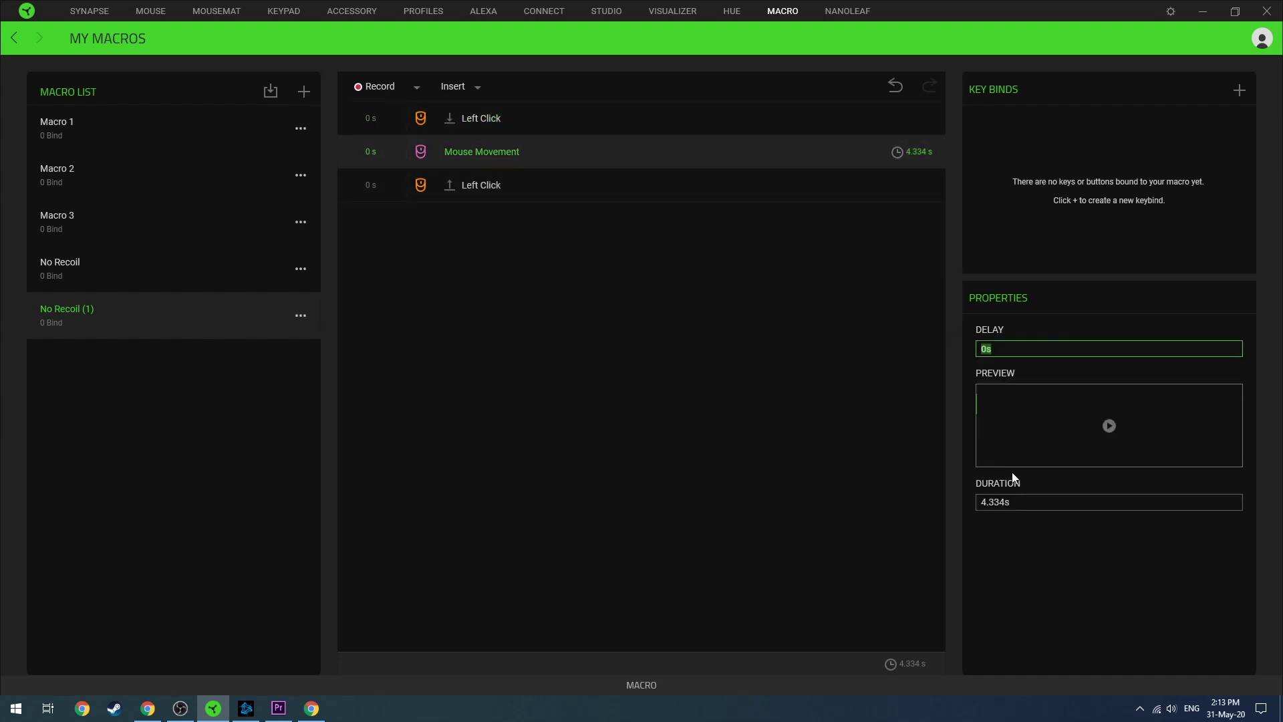
pyautogui.doubleClick(994, 502)
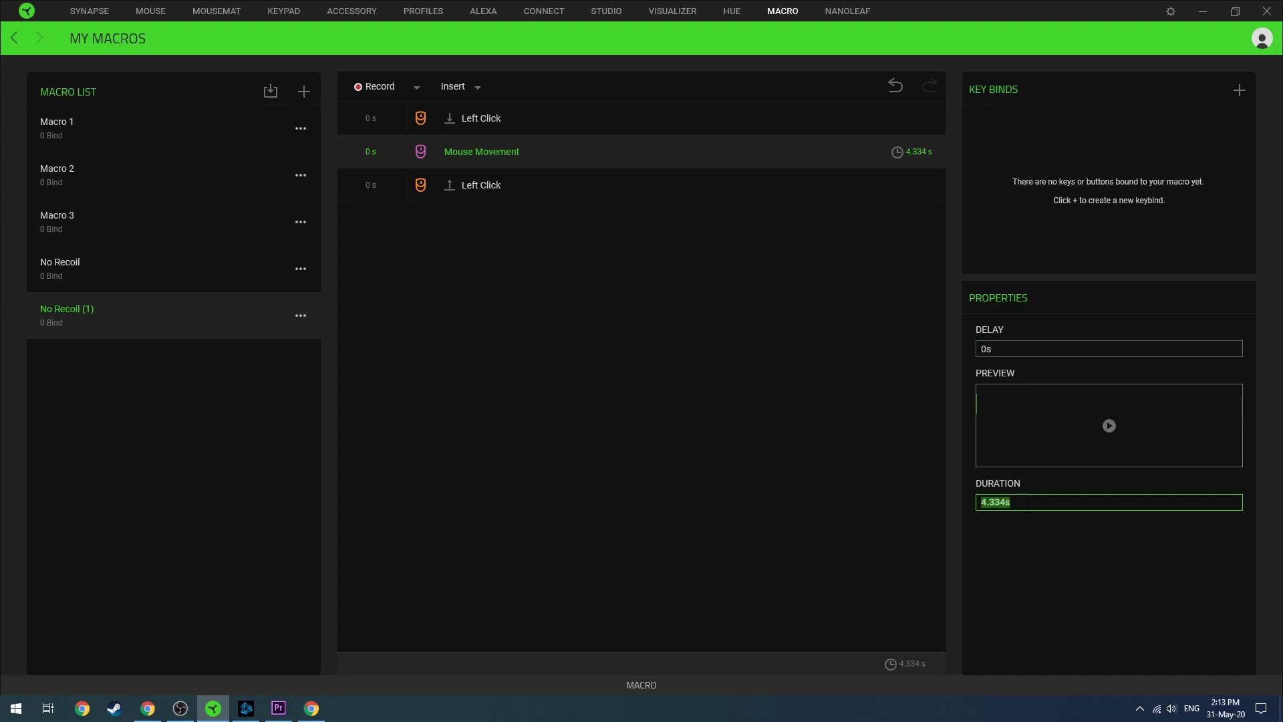
pyautogui.write('0s')
# Give the final left-click release step a 0.1 s delay.
pyautogui.click(521, 193)
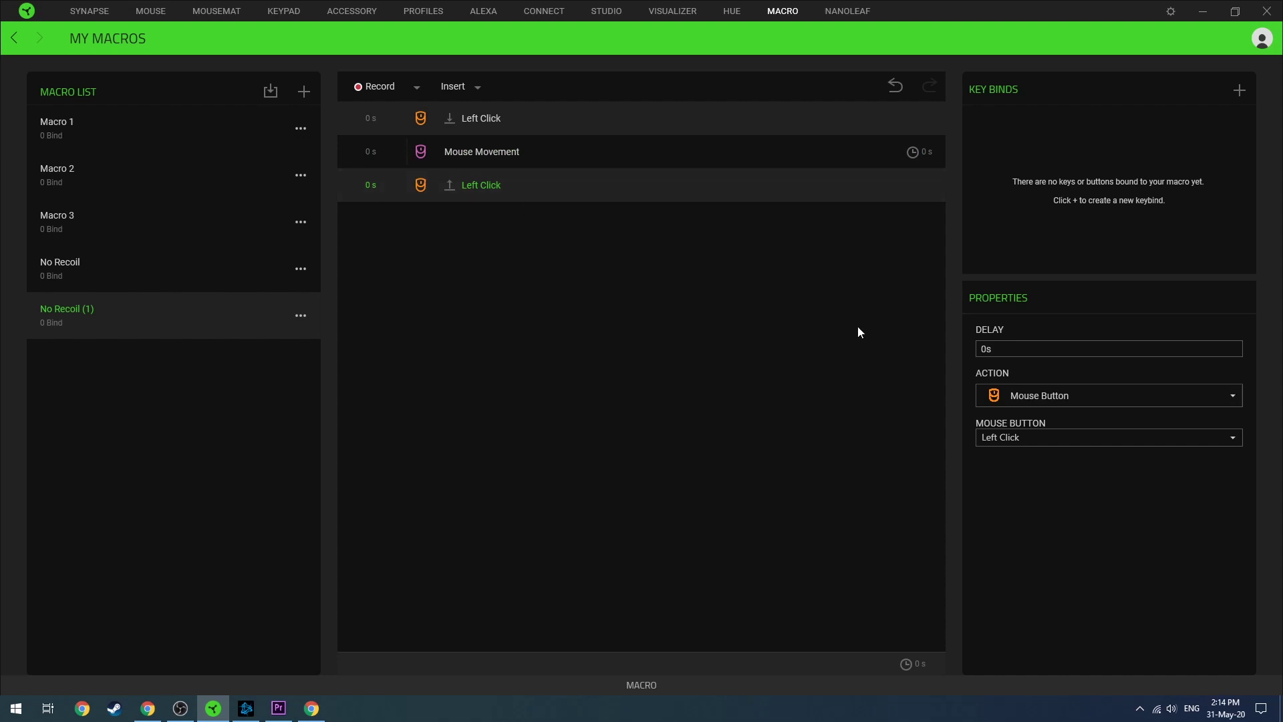
pyautogui.click(1012, 348)
pyautogui.doubleClick(1013, 348)
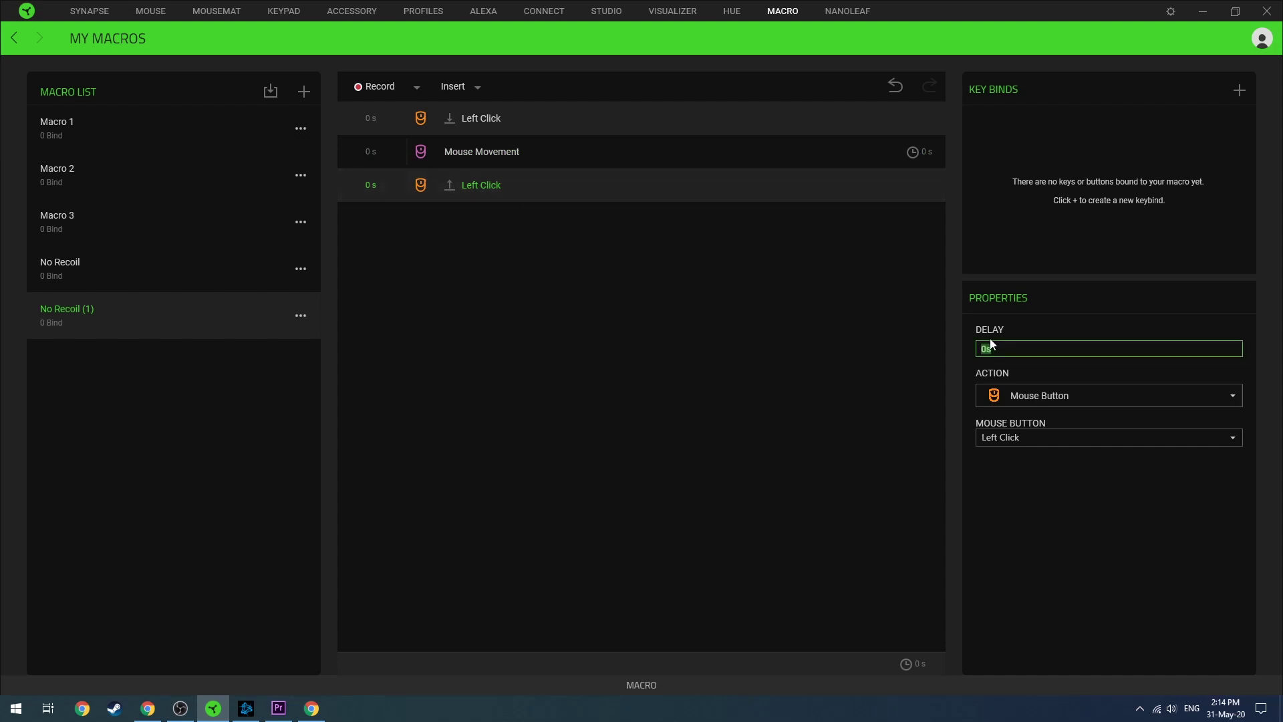
pyautogui.write('0.1')
pyautogui.press('Return')
pyautogui.click(727, 306)
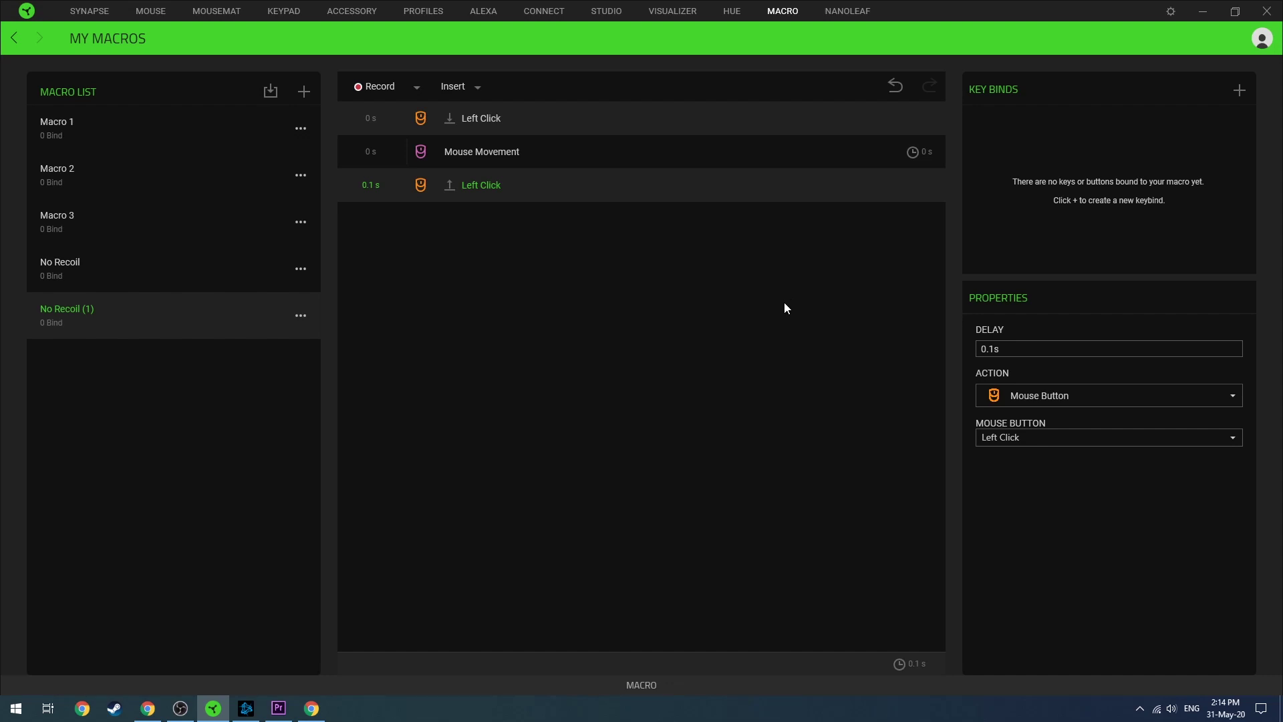
pyautogui.click(1238, 91)
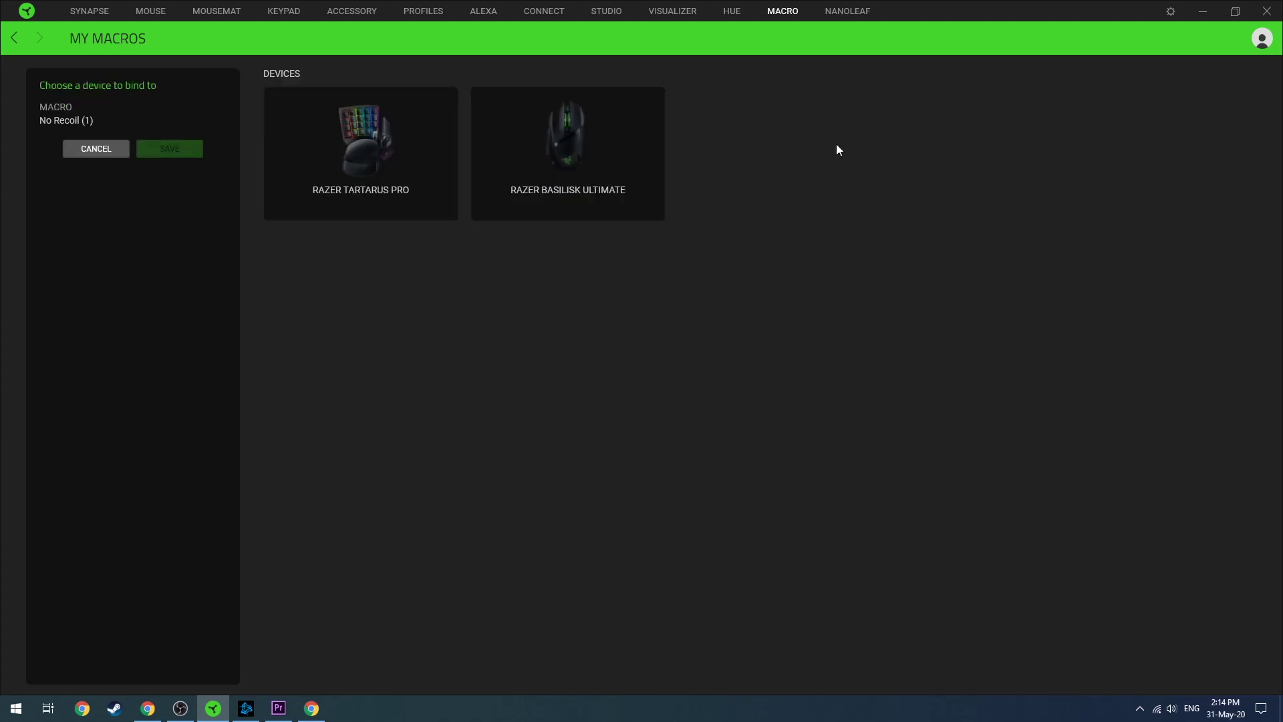
# Bind No Recoil (1) to the Basilisk Ultimate's Left Click, playing while the key is held.
pyautogui.click(614, 140)
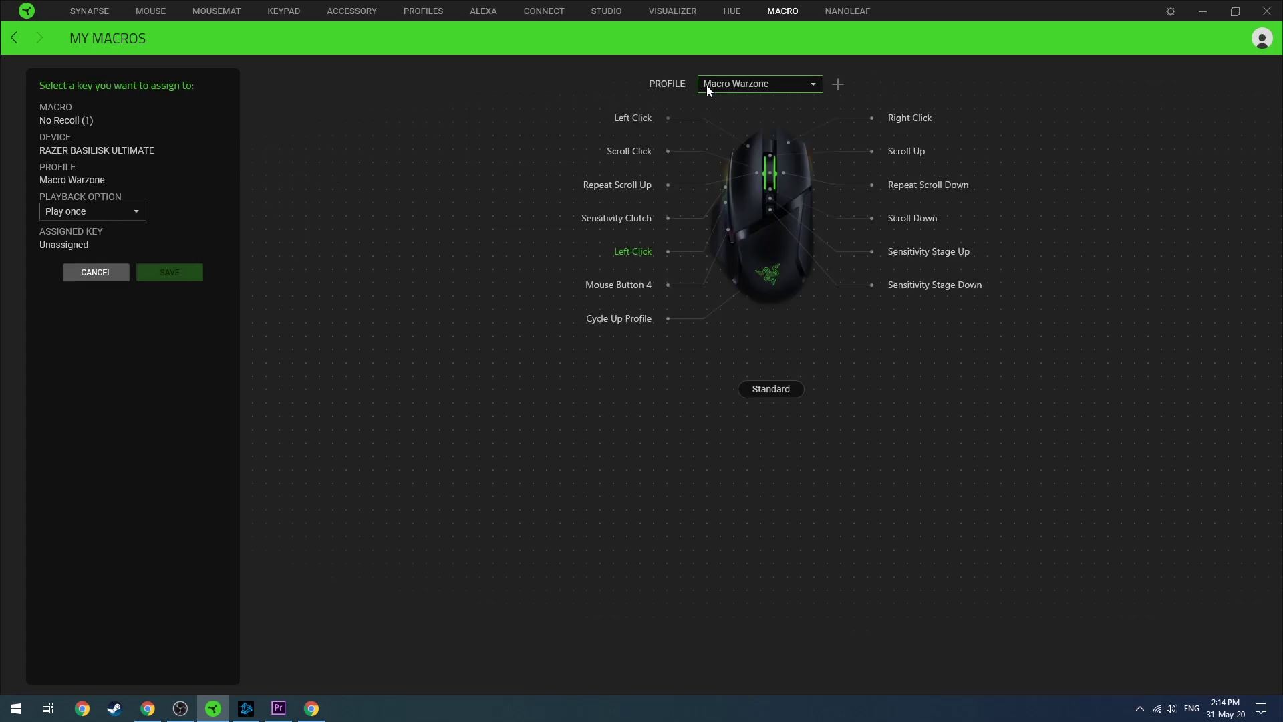
pyautogui.click(634, 119)
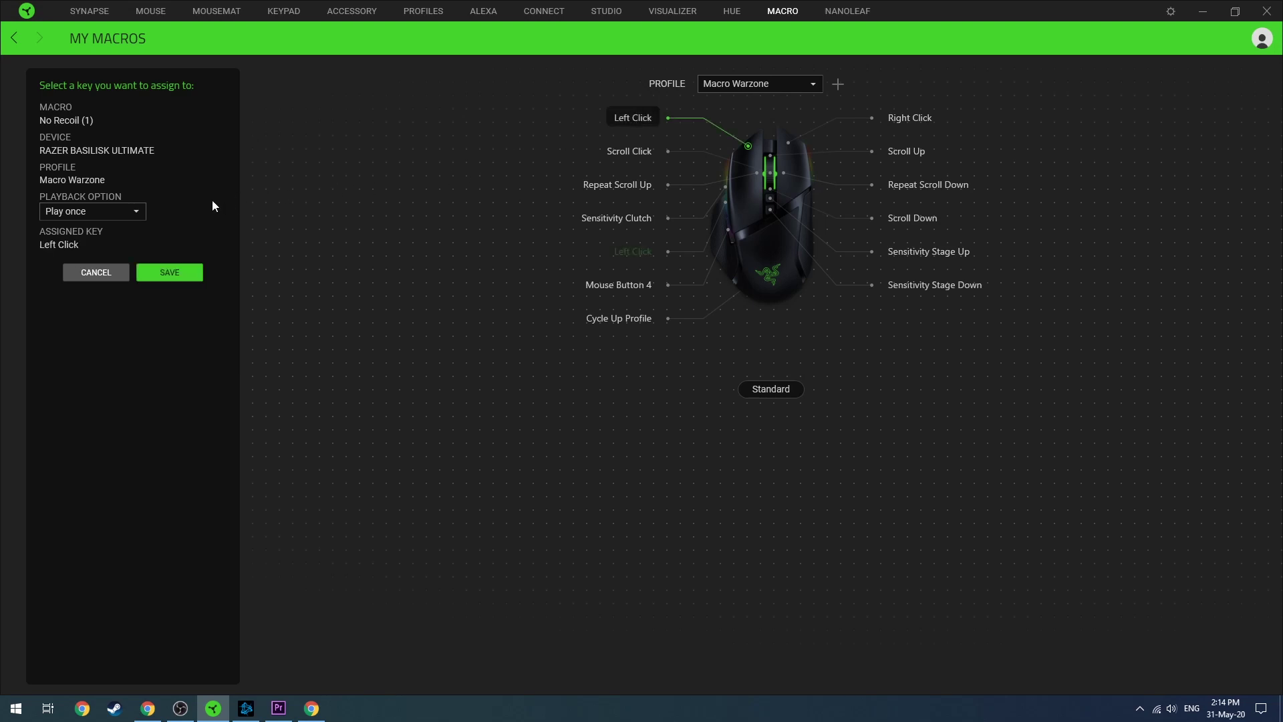
pyautogui.click(136, 213)
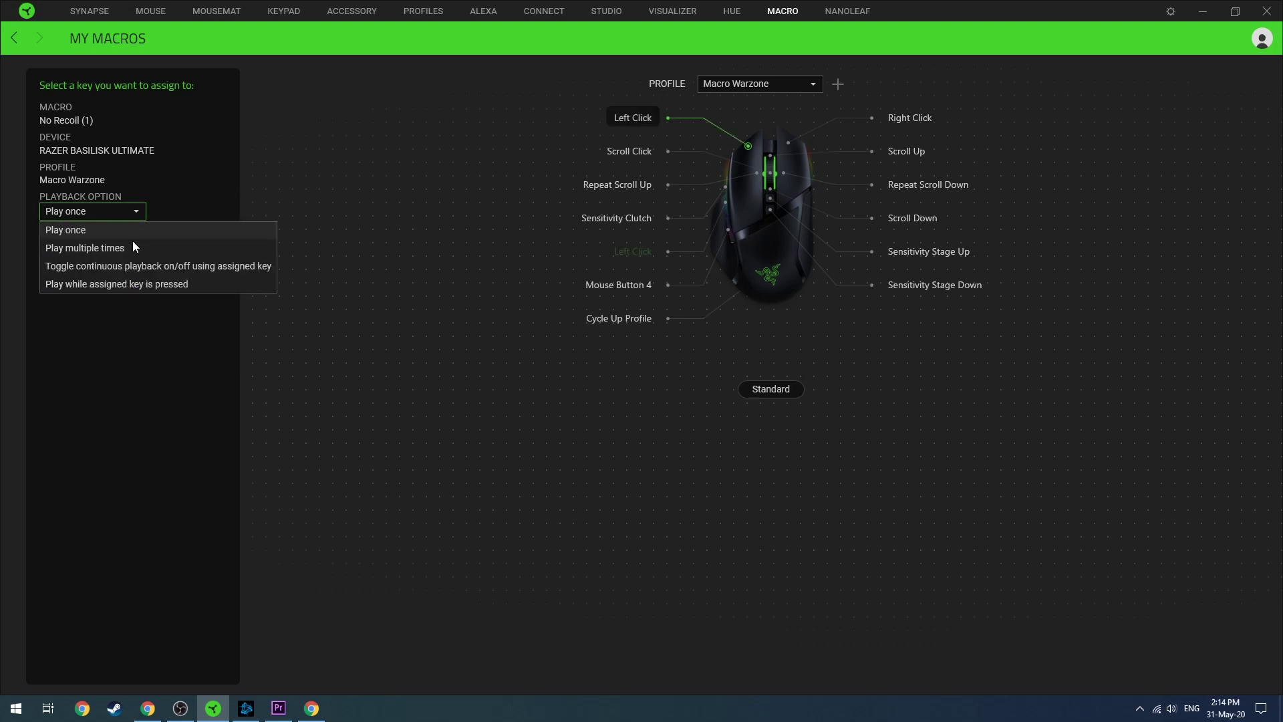
pyautogui.click(138, 283)
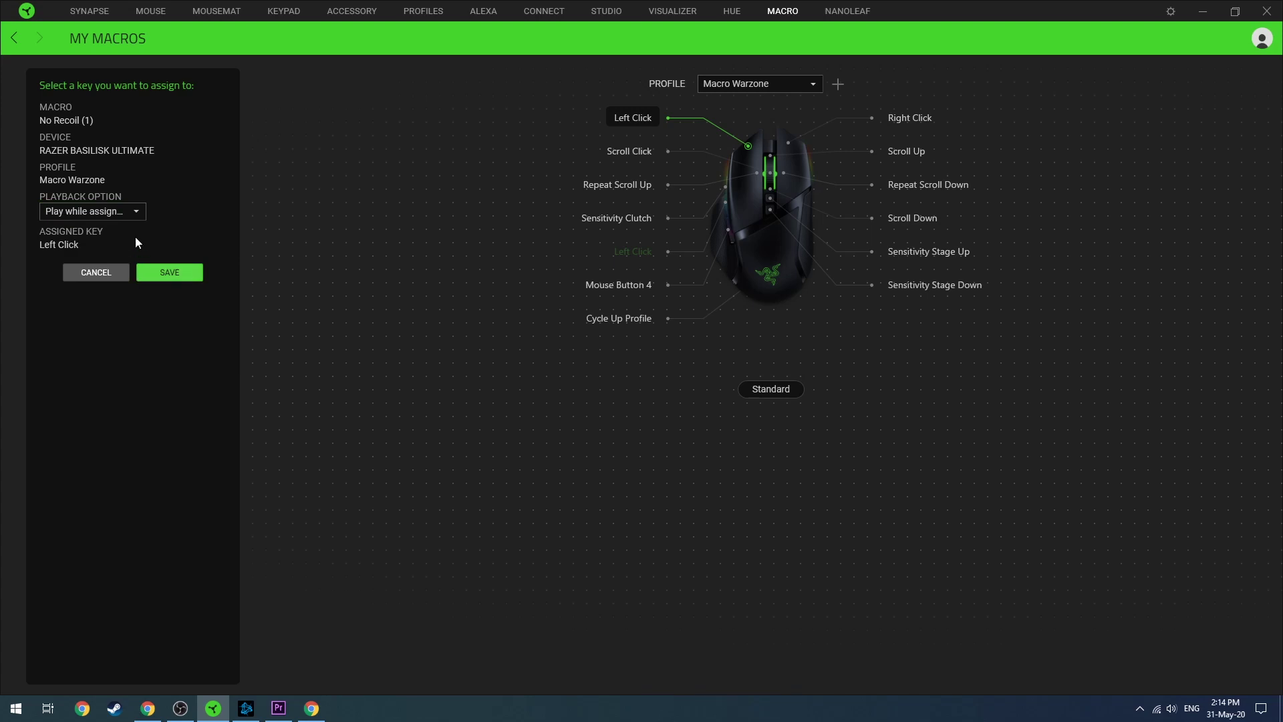
pyautogui.click(176, 274)
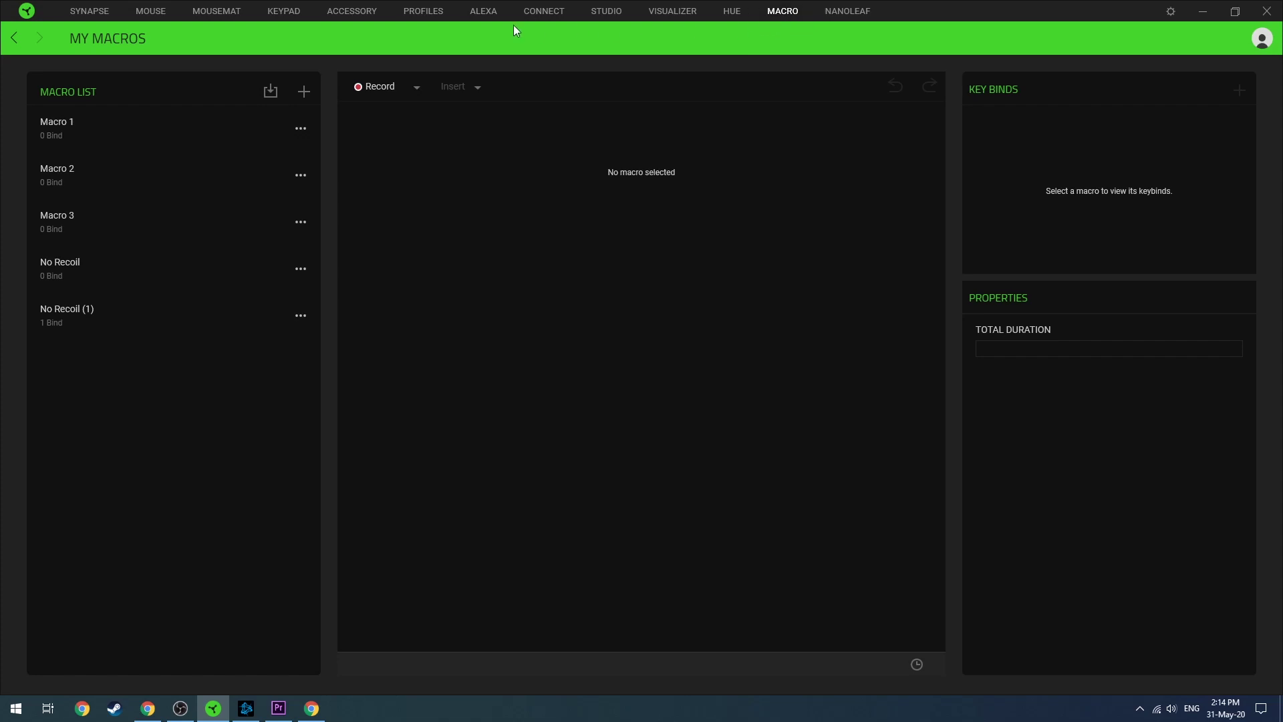
# Back in Warzone, aim down sights, fire a burst at the warehouse and reload.
pyautogui.click(158, 13)
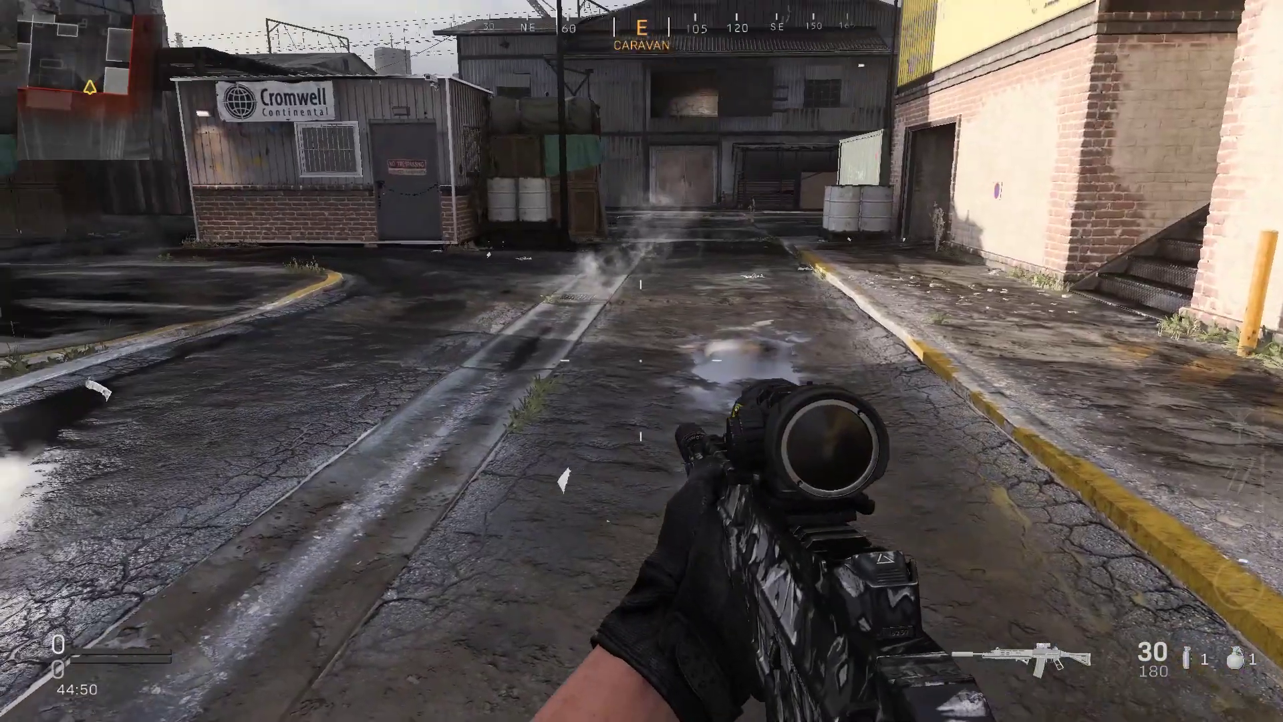
pyautogui.press('s')
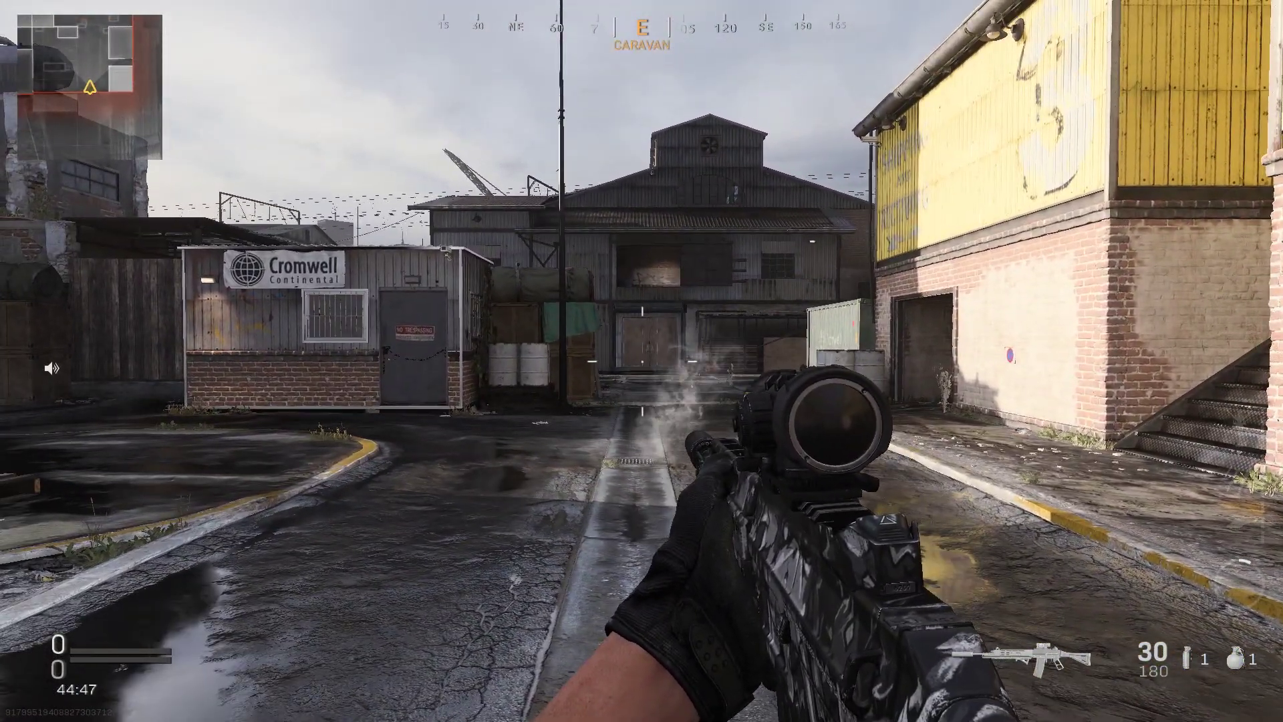
pyautogui.rightClick(641, 361)
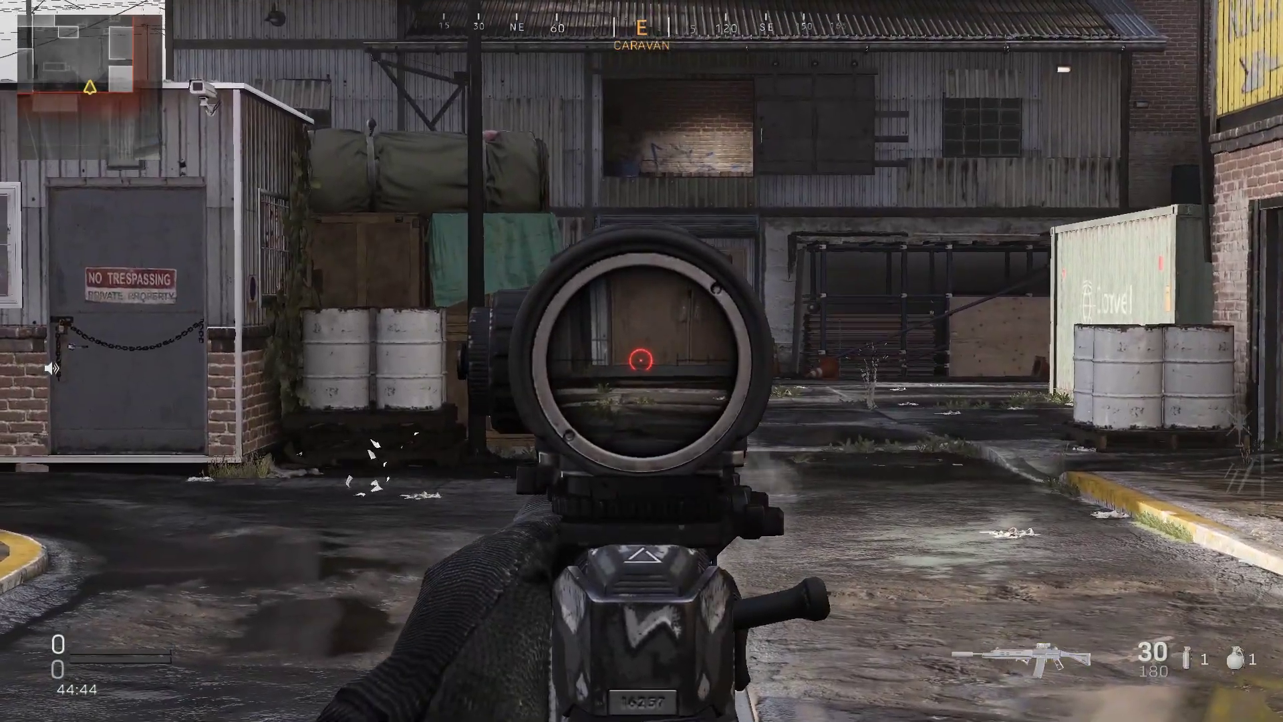
pyautogui.moveTo(642, 361); pyautogui.dragTo(641, 361)
pyautogui.press('s')
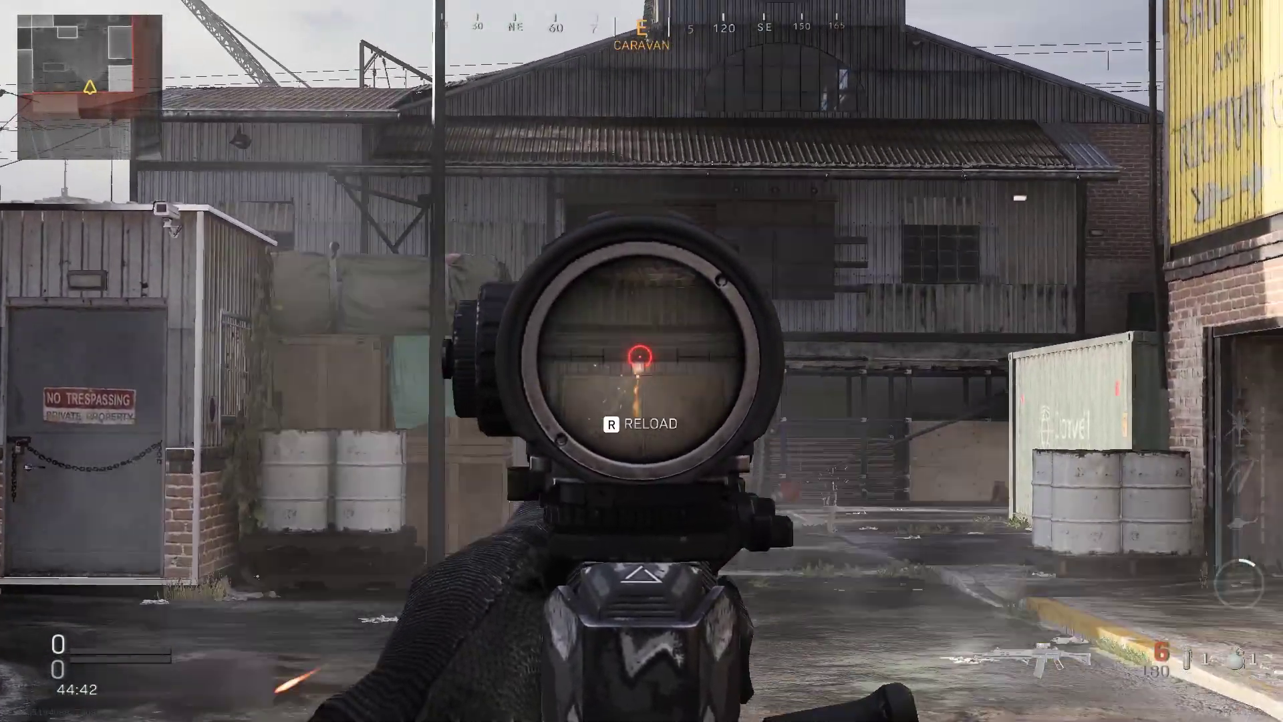
pyautogui.press('r')
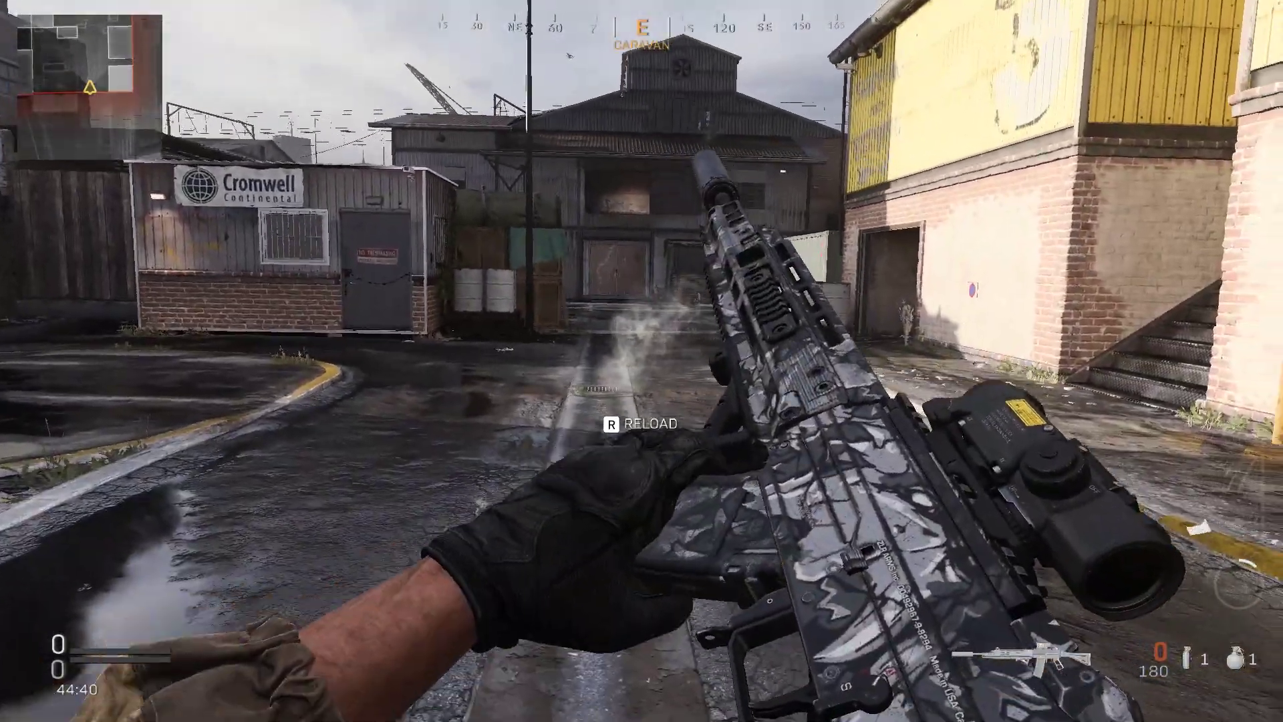
# Advance toward the warehouse, aim again and fire full-auto to test recoil compensation.
pyautogui.press('w')
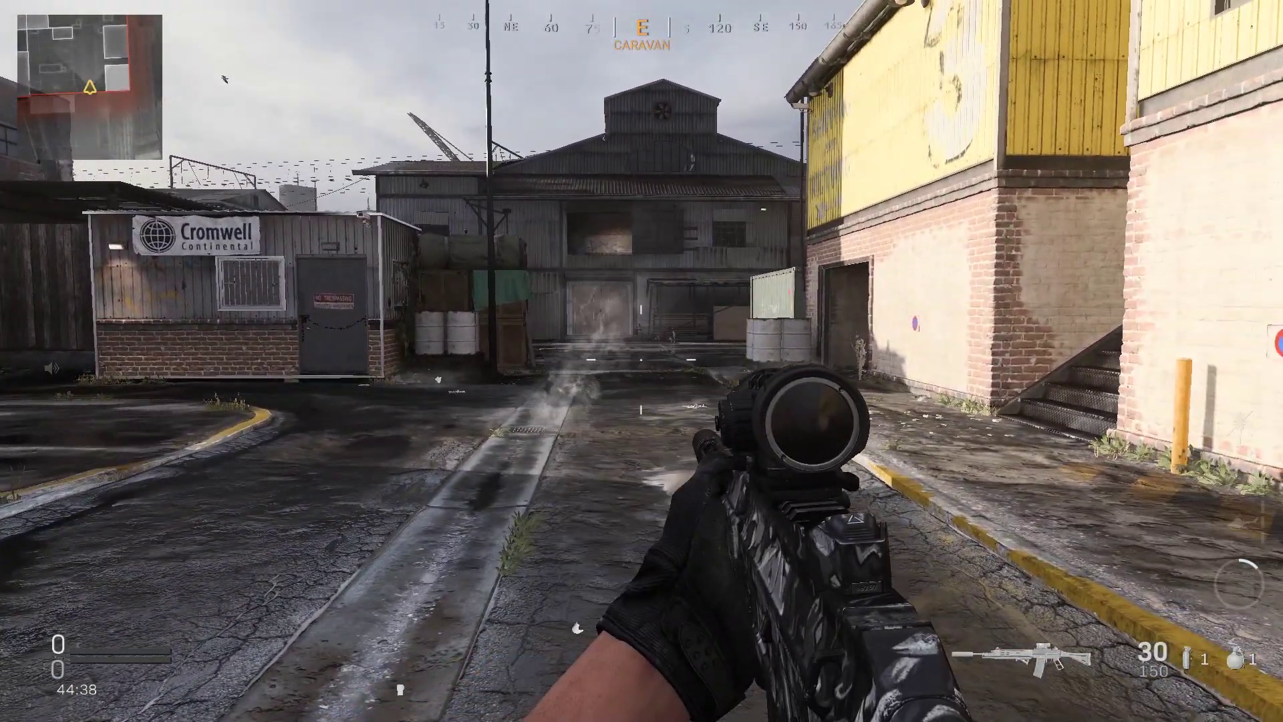
pyautogui.rightClick(642, 361)
pyautogui.press('w')
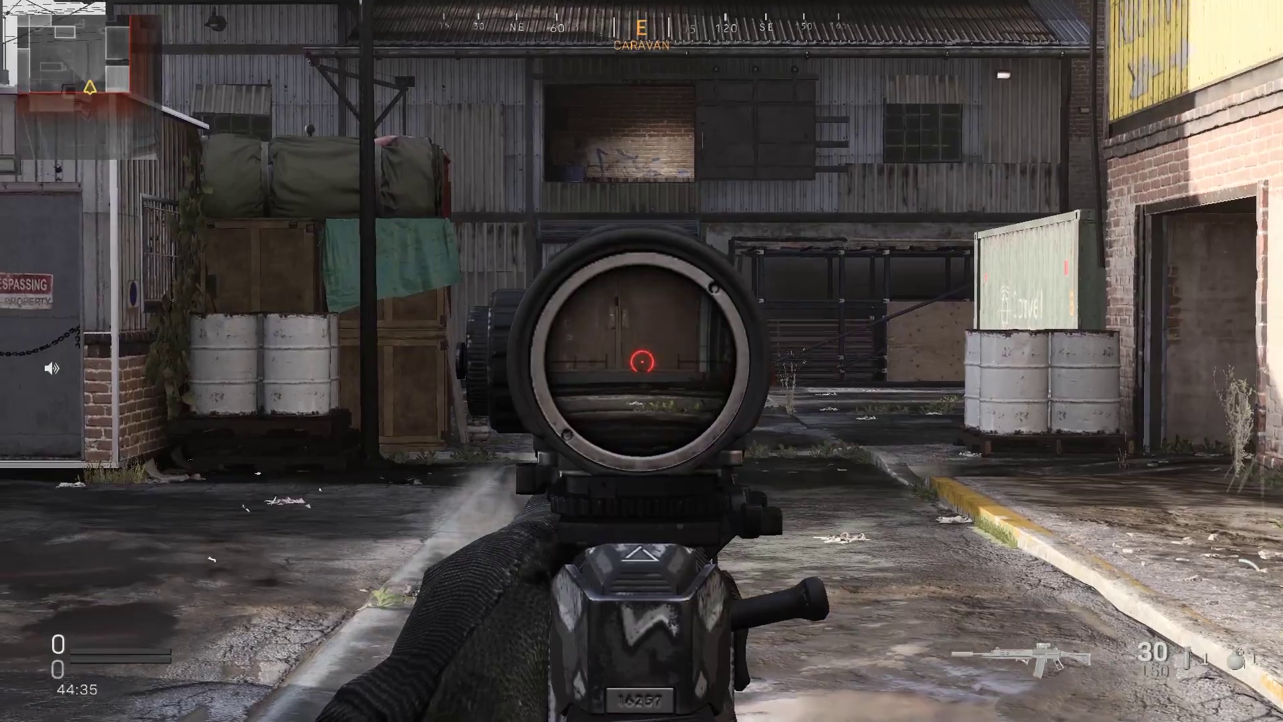
pyautogui.moveTo(641, 361); pyautogui.dragTo(641, 361)
# Reload the rifle to a full 30 rounds (120 reserve) and sprint toward the warehouse.
pyautogui.press('s')
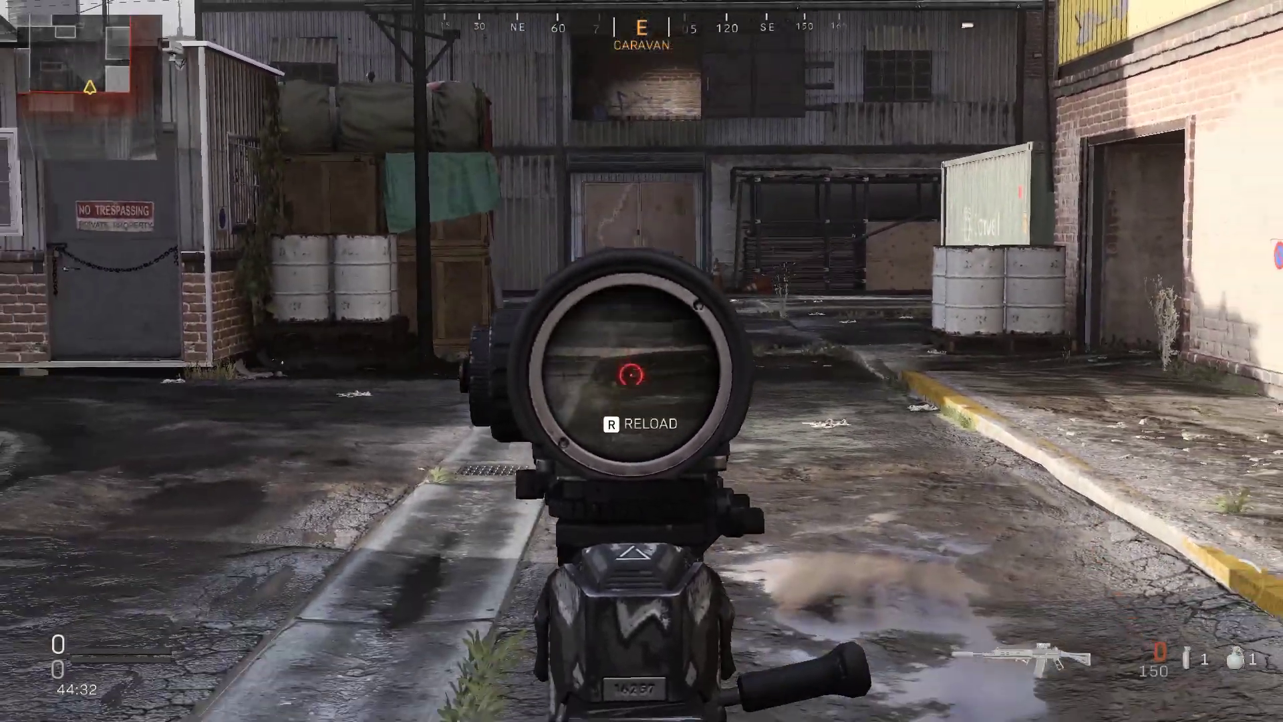
pyautogui.press('r')
pyautogui.press('w')
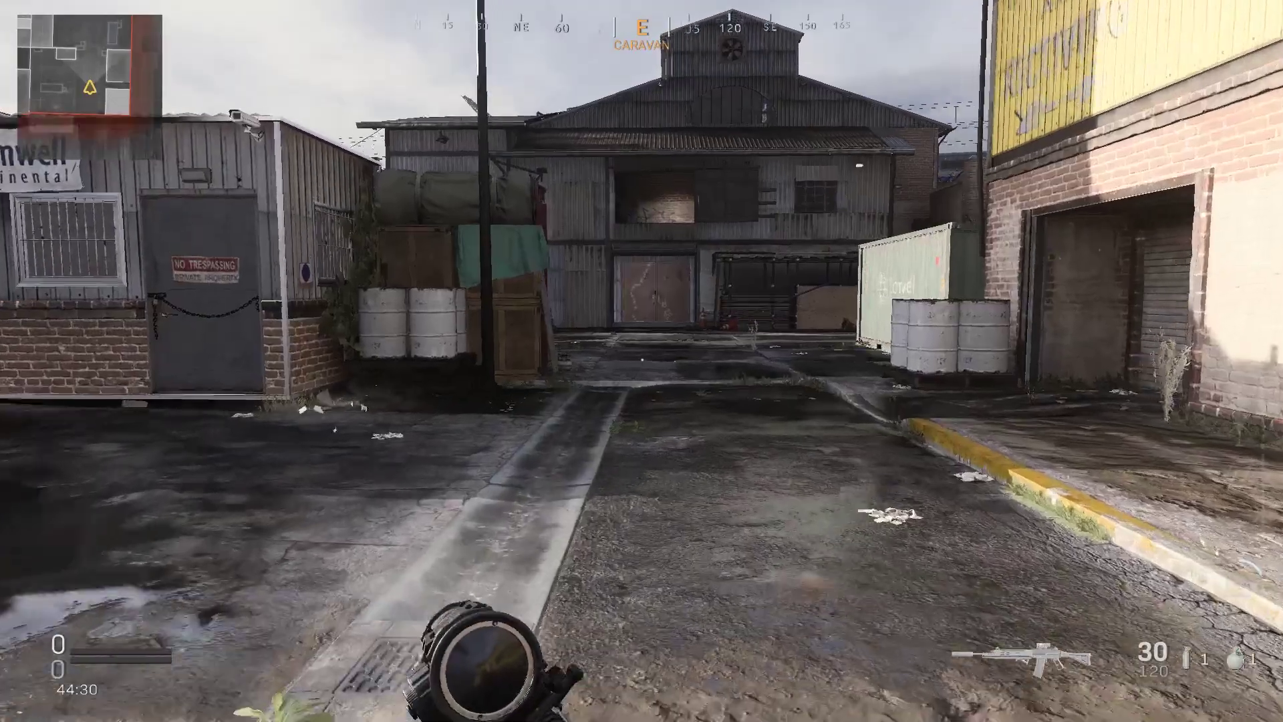
pyautogui.press('shift')
pyautogui.press('shift')
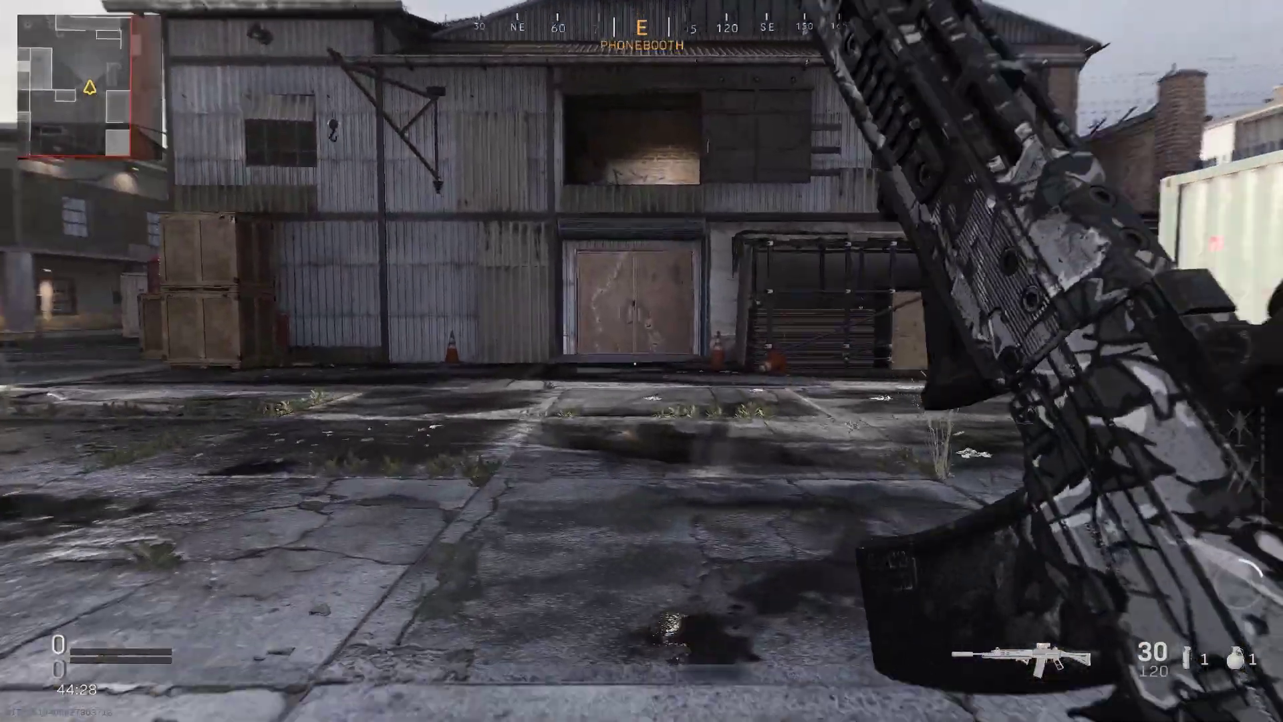
# Walk up to and back from the warehouse doors to inspect the vertical bullet-hole trail.
pyautogui.press('w')
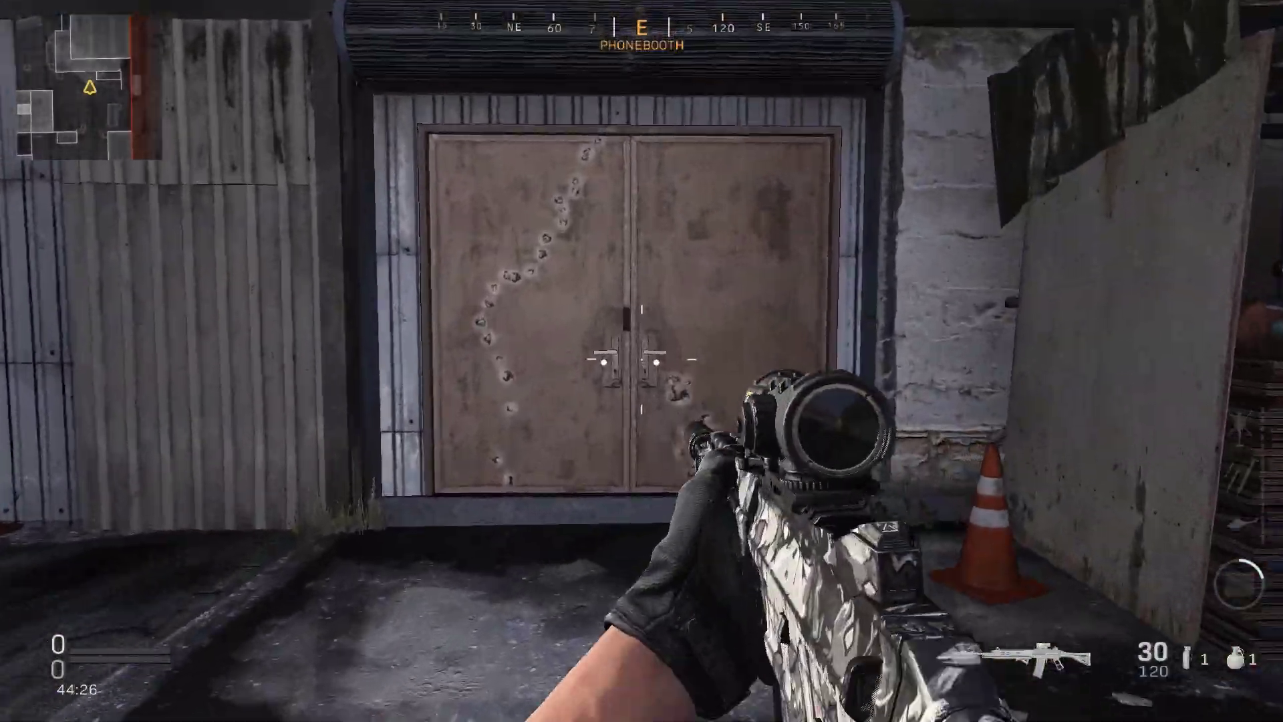
pyautogui.press('s')
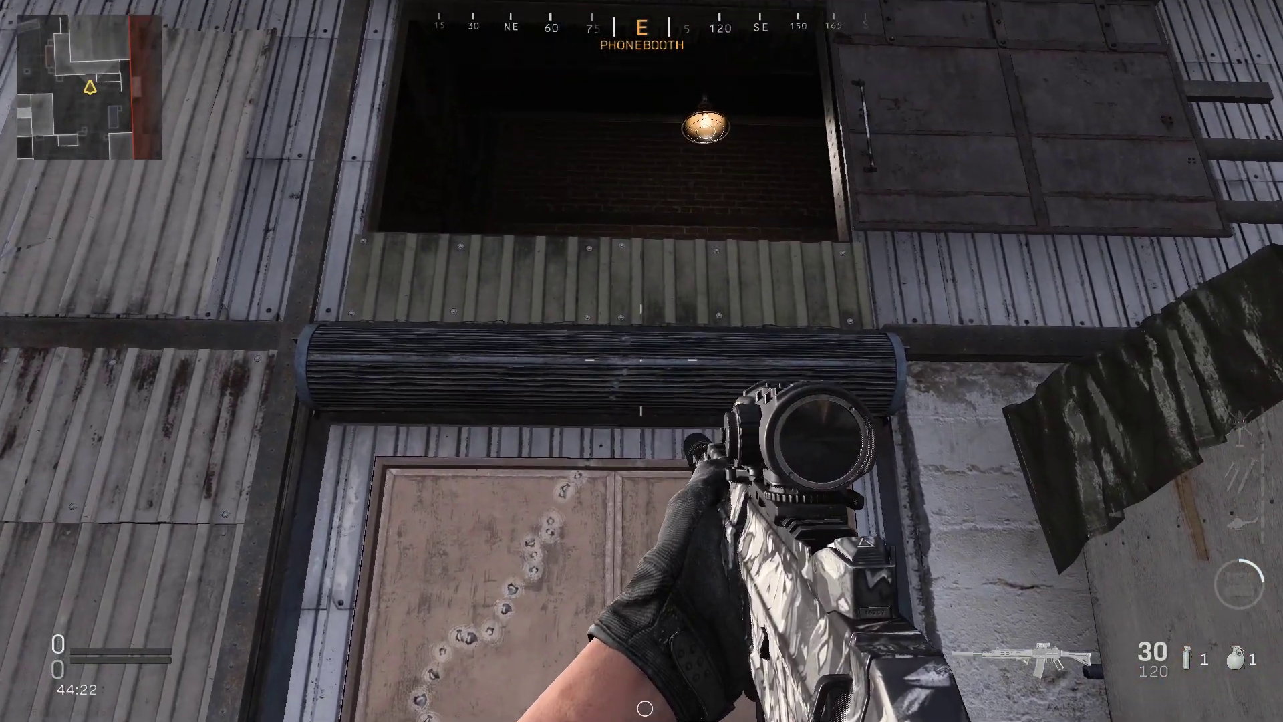
pyautogui.press('w')
pyautogui.press('s')
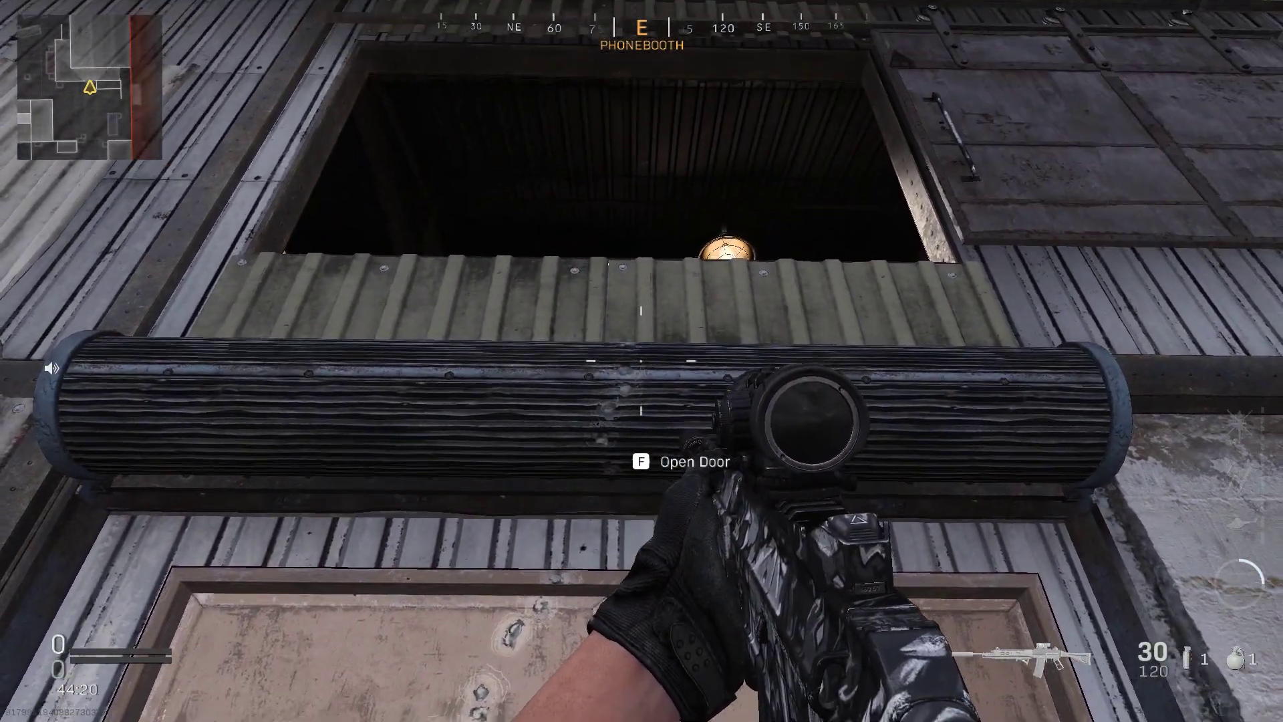
pyautogui.press('w')
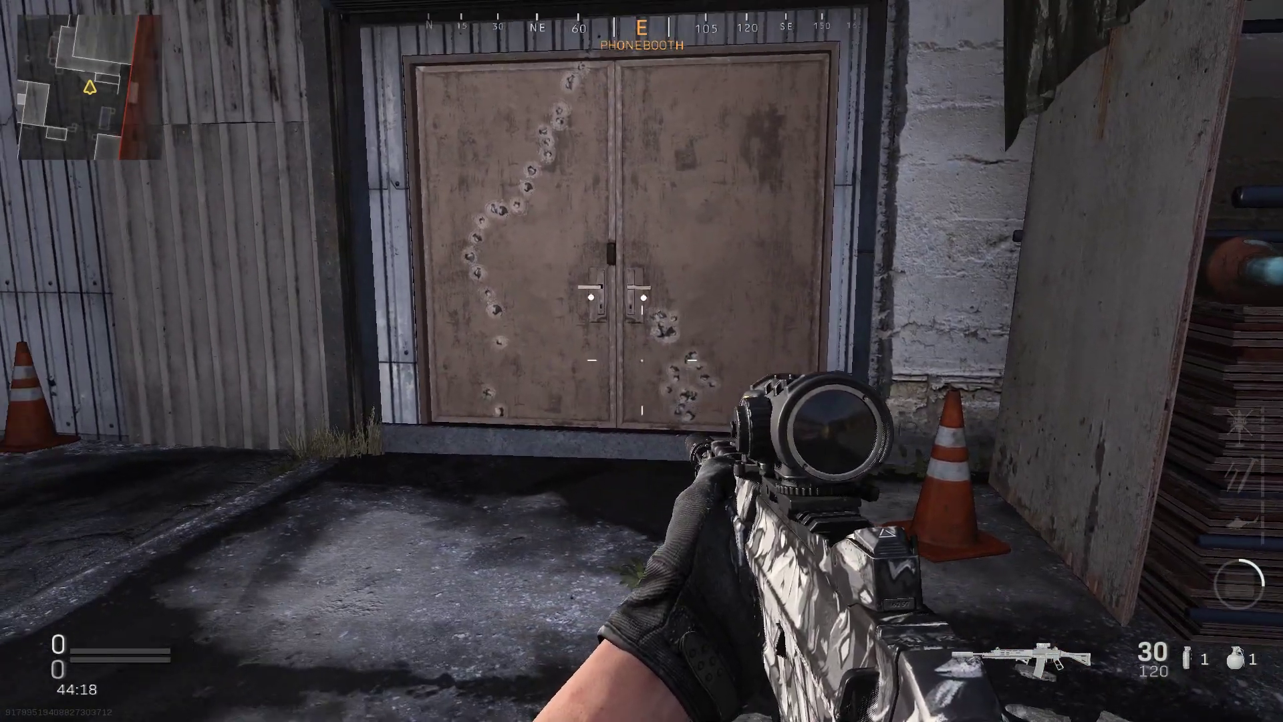
pyautogui.press('w')
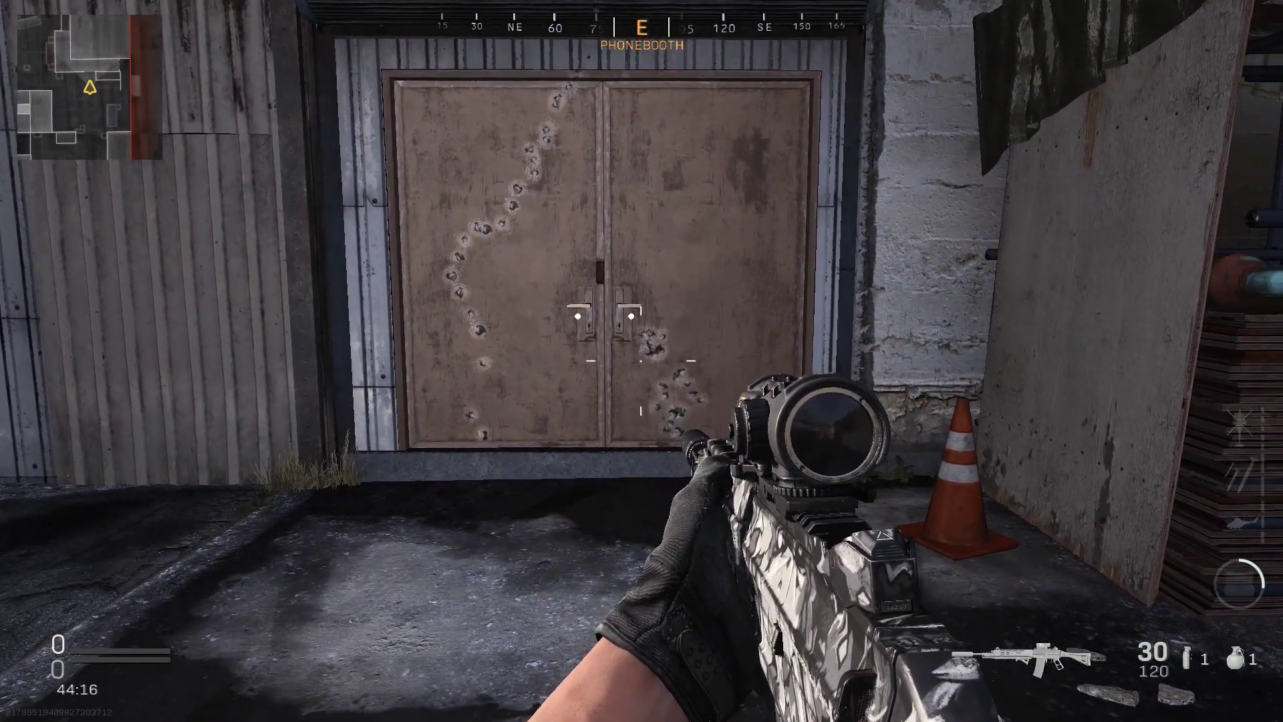
pyautogui.press('s')
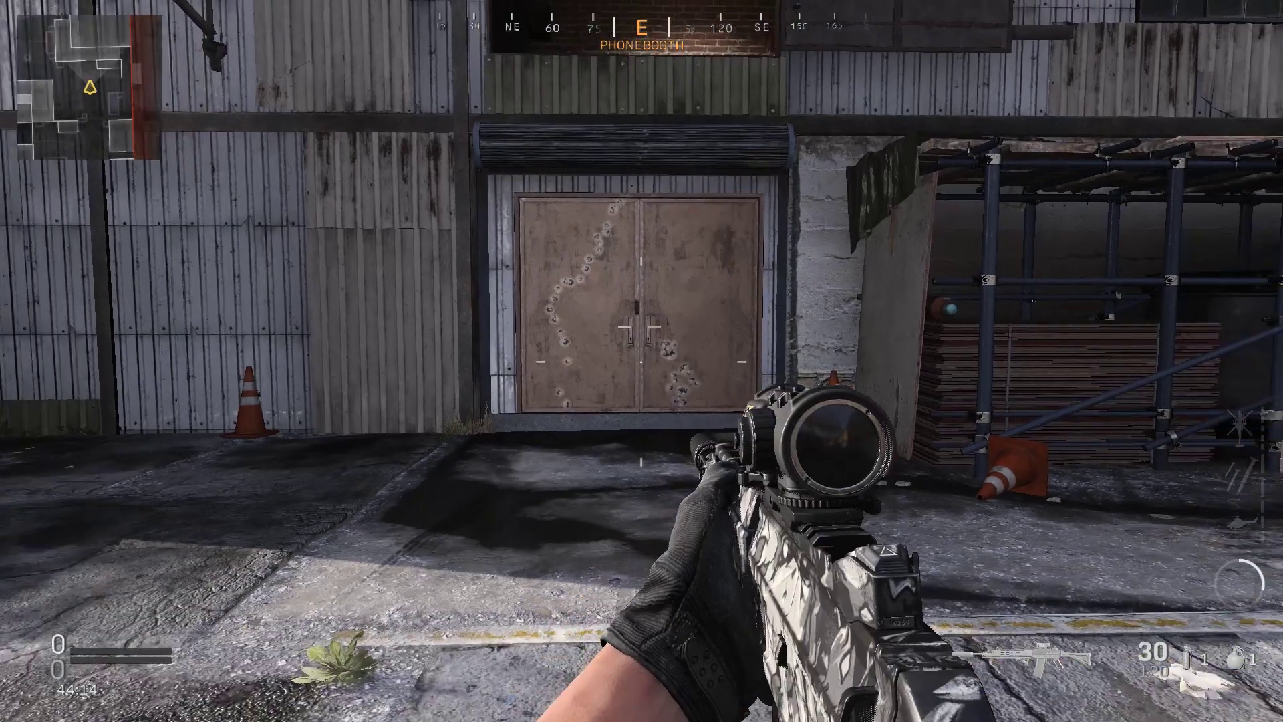